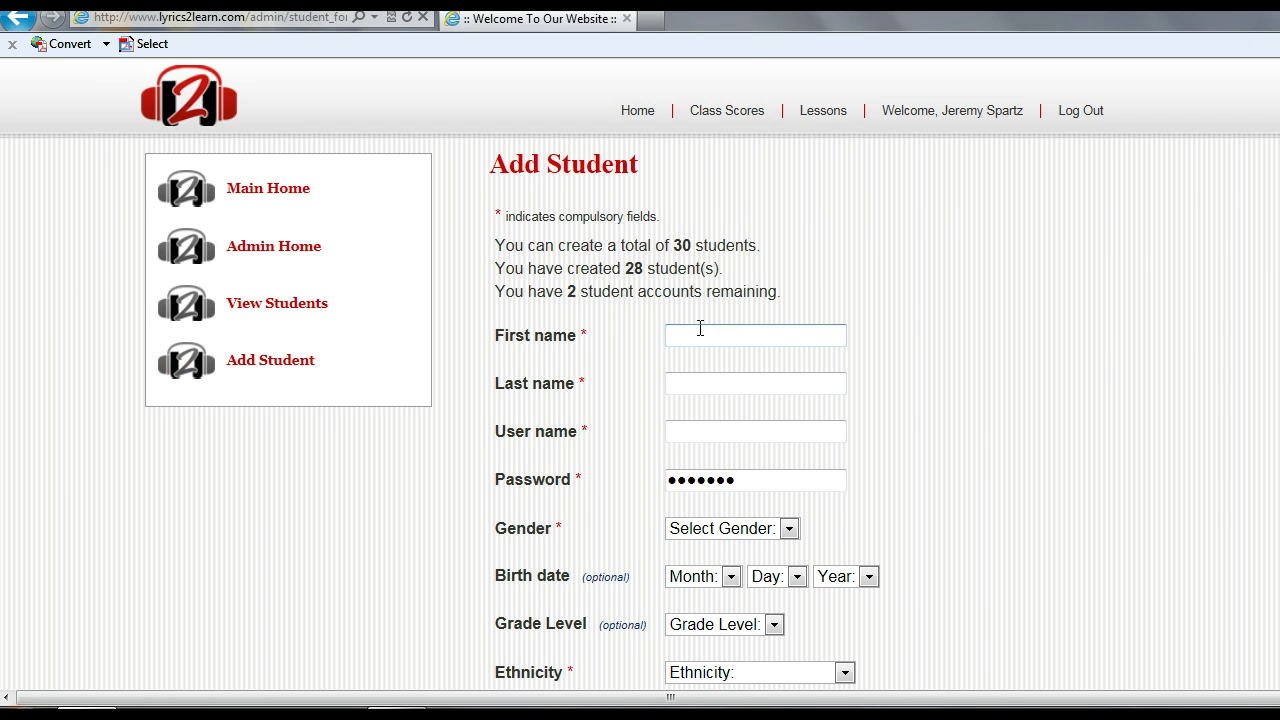
Review the fields of the Add Student form and look through the available Level options without choosing one
scroll(700, 330, down, 3)
click(803, 326)
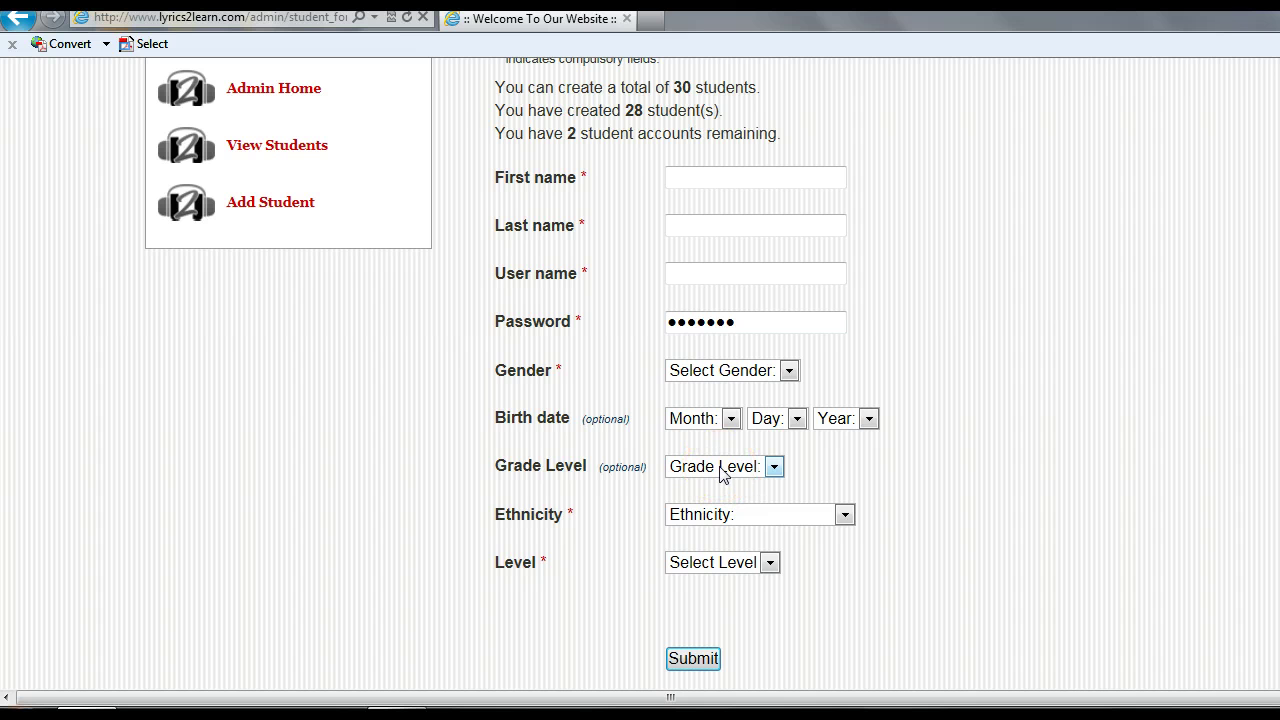
click(770, 563)
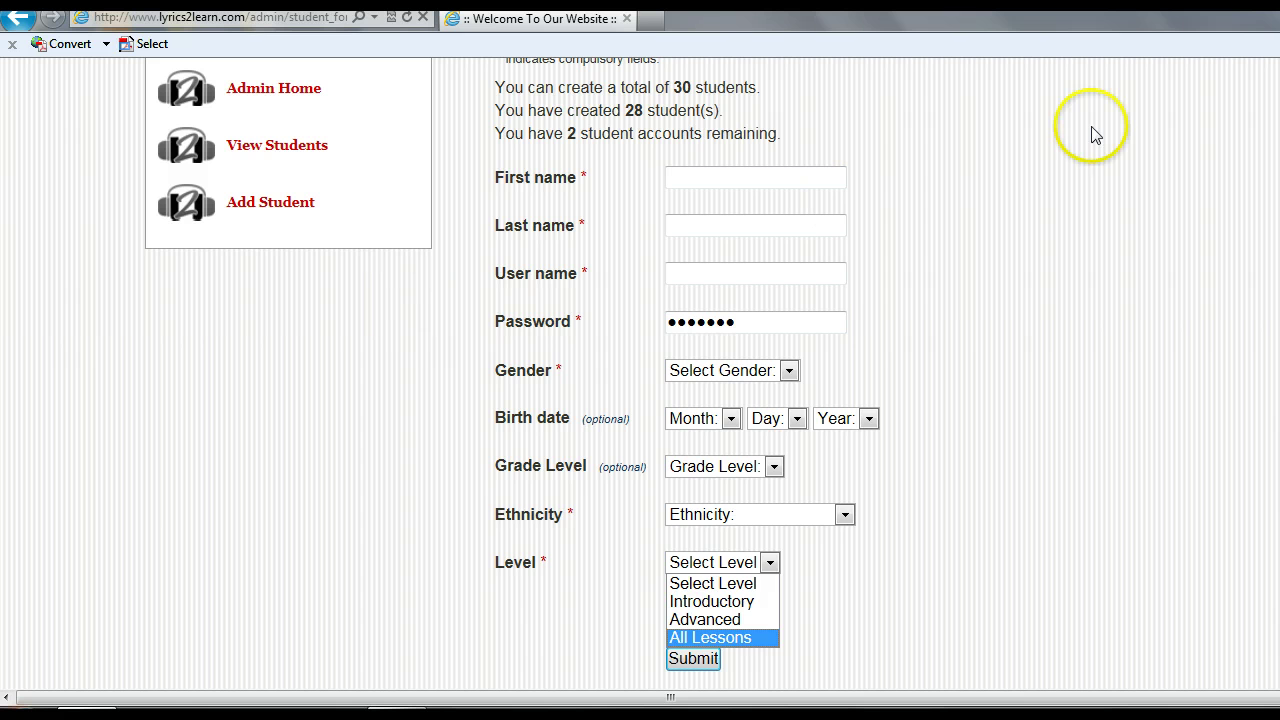
key(Up)
key(Up)
key(Up)
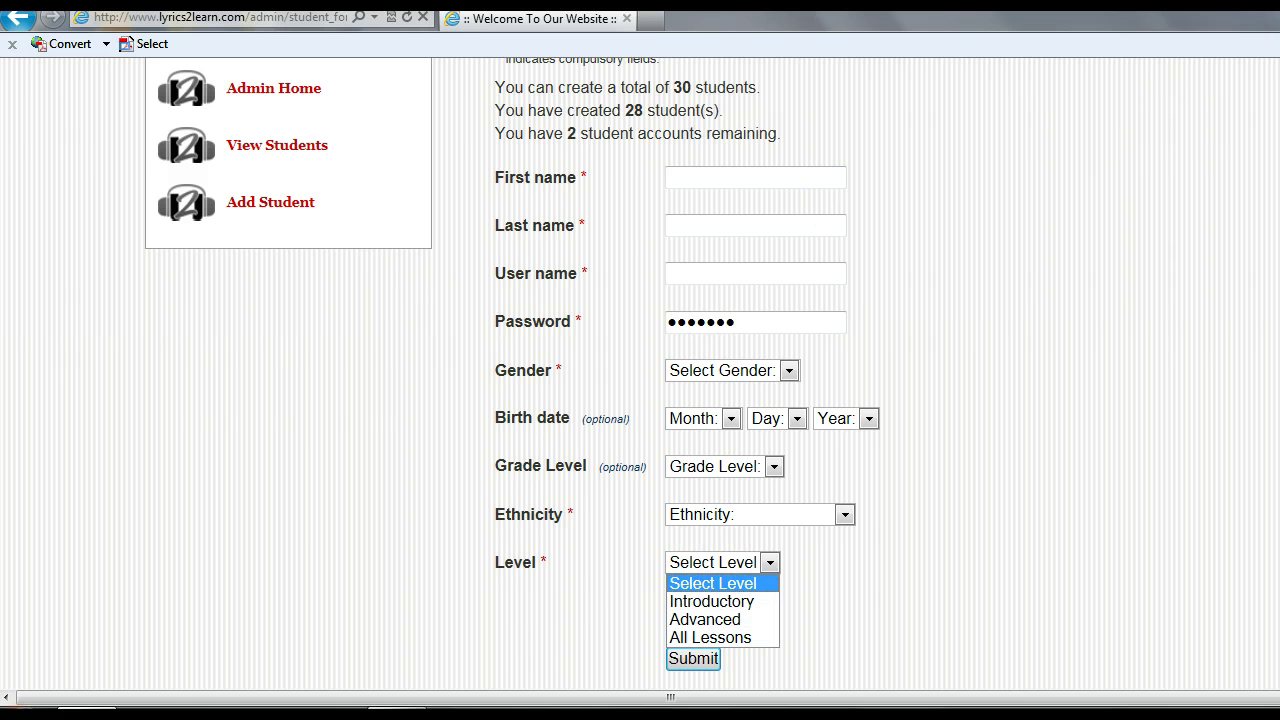
scroll(1030, 140, up, 2)
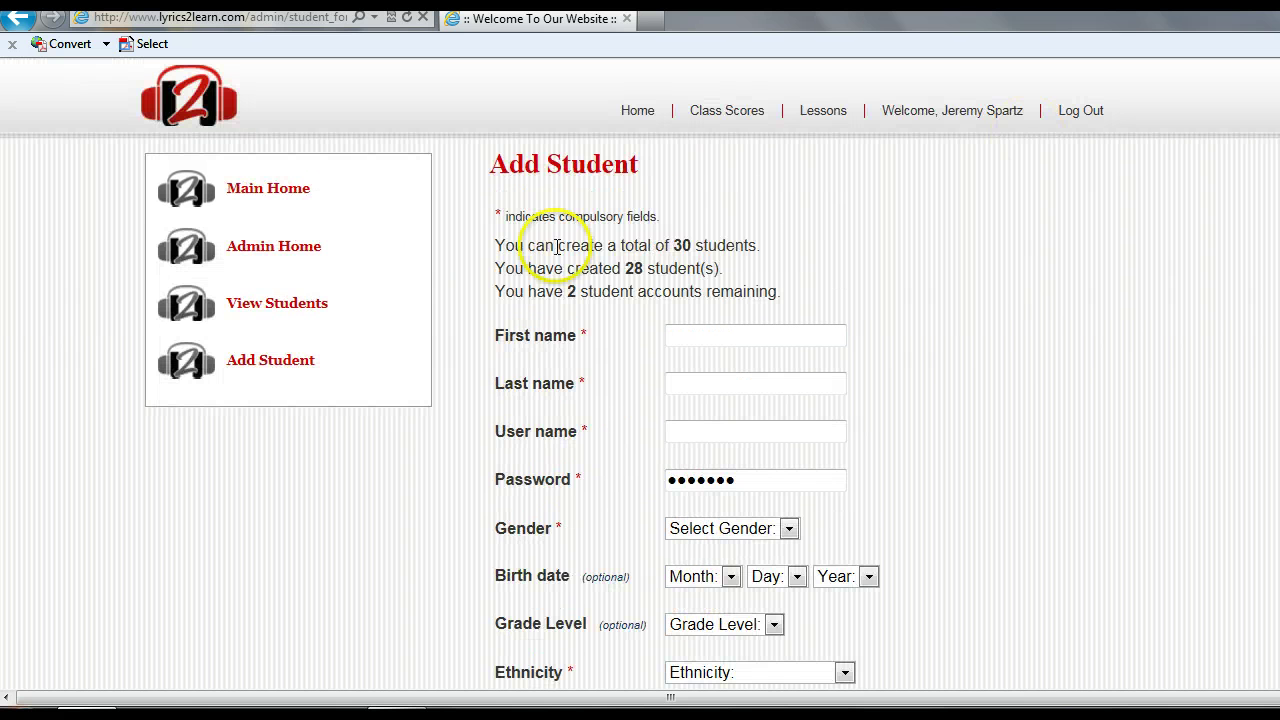
Go to the main home page, open all stories and cold reads, and look through the Intro and Advanced lessons
click(275, 193)
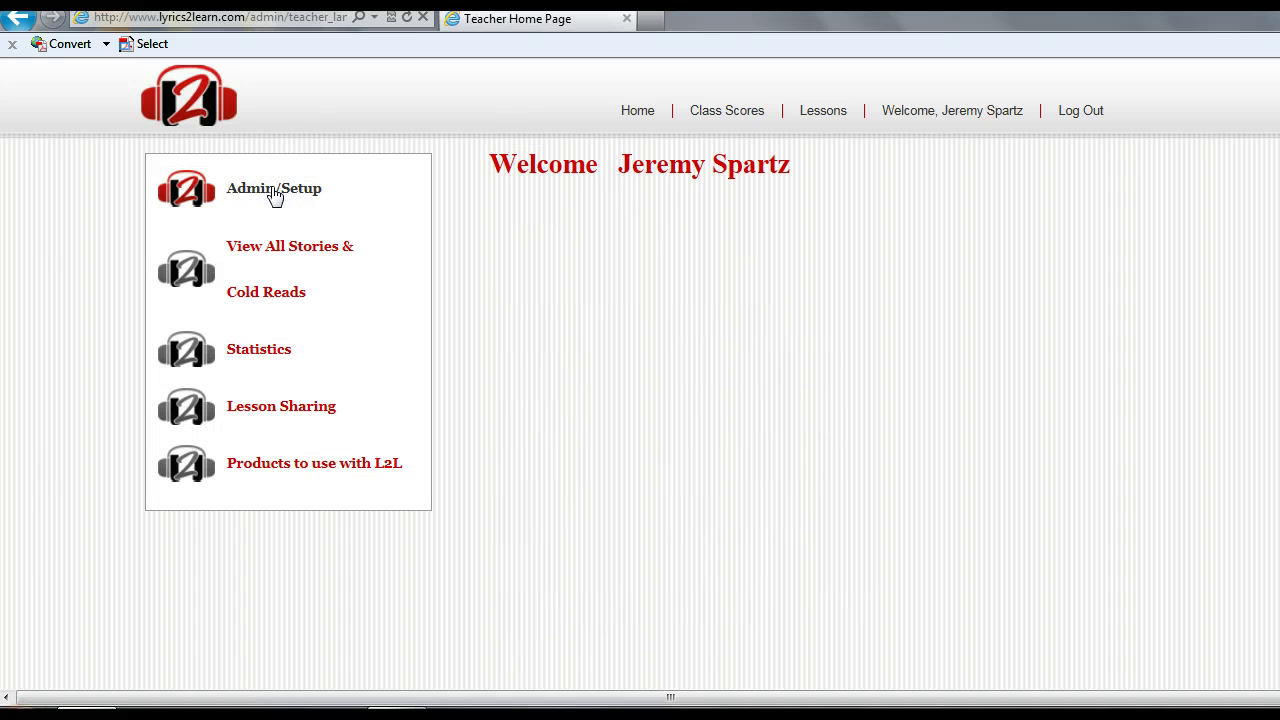
click(287, 279)
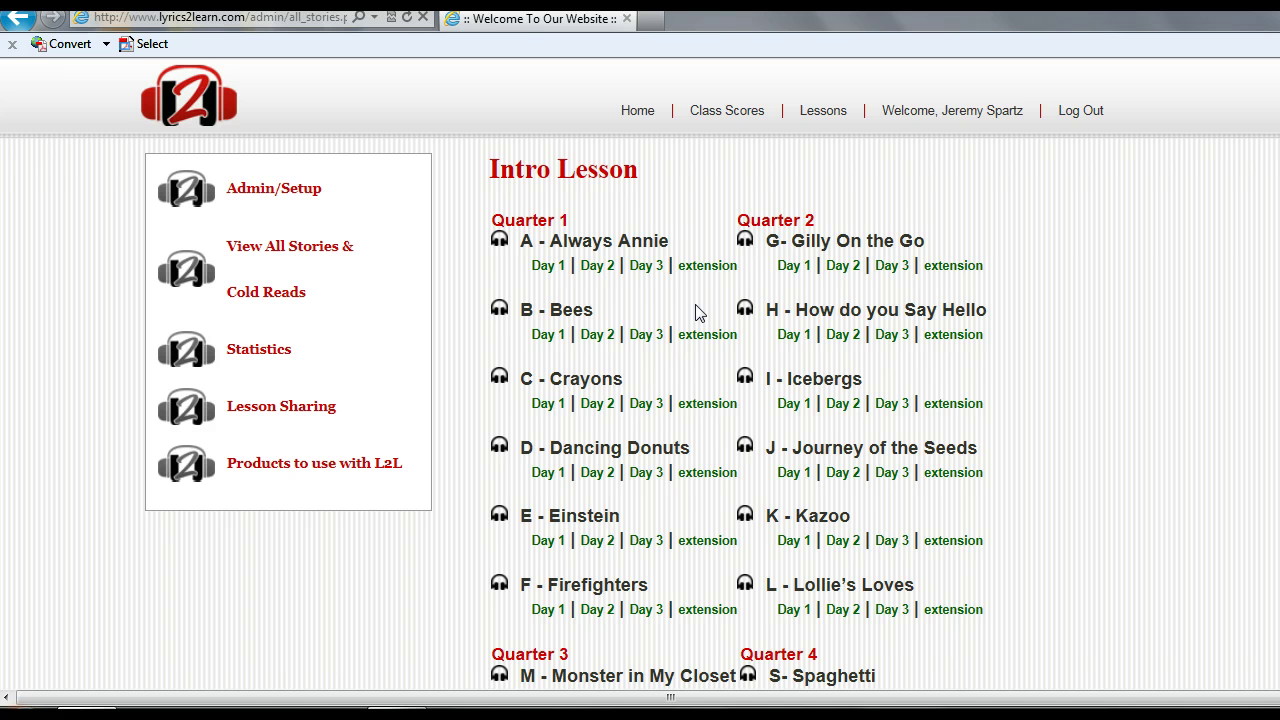
scroll(698, 313, down, 5)
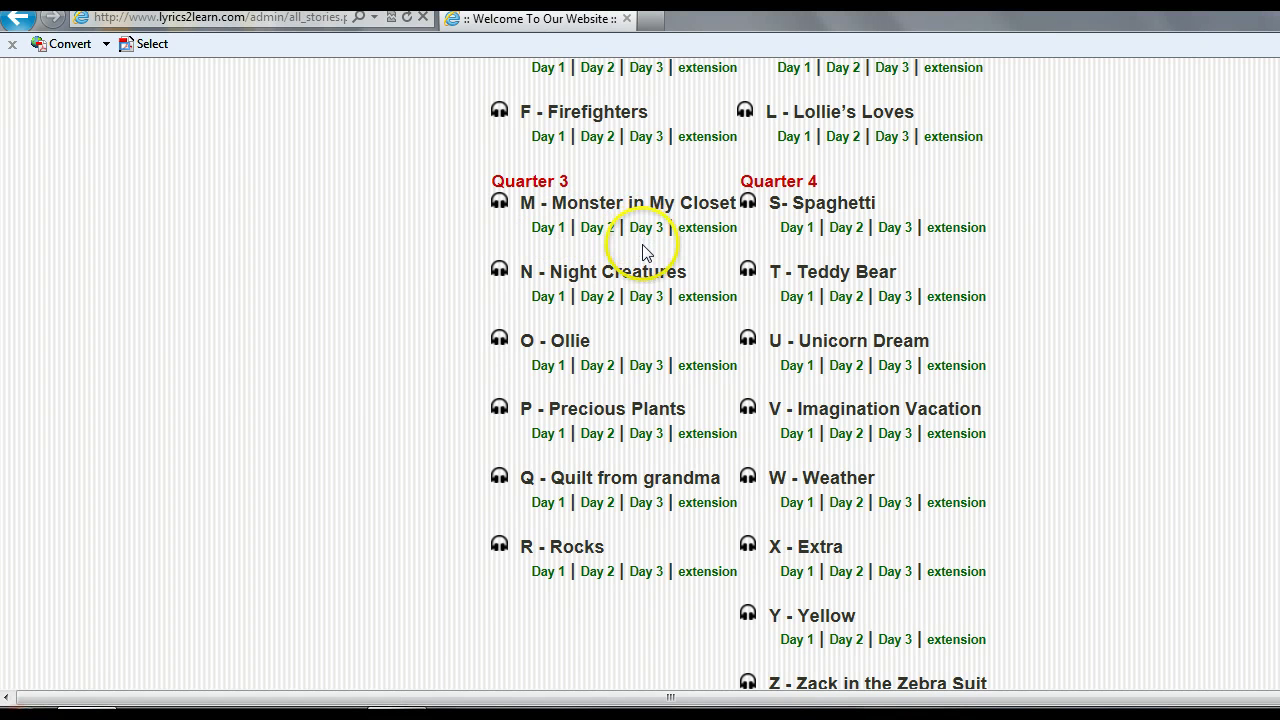
scroll(643, 252, down, 6)
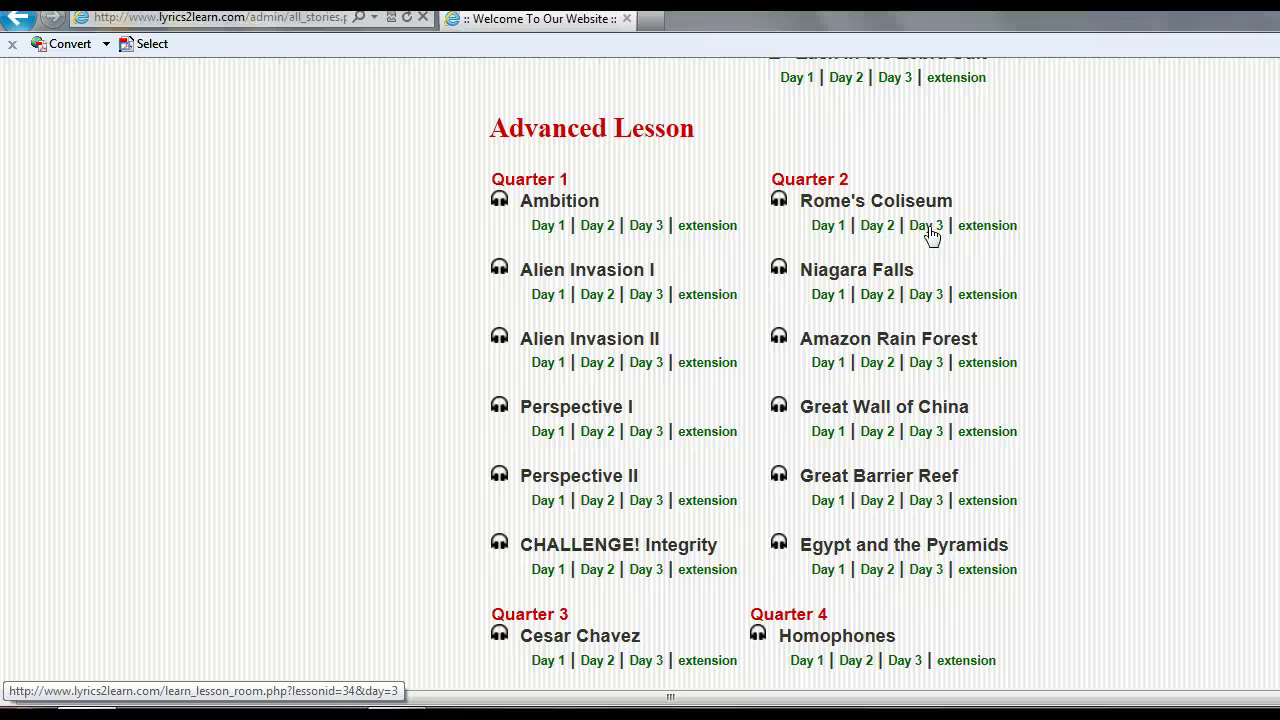
Examine the Cold Read Materials for the Intro and Advanced levels, and return to the start of the story list
scroll(930, 233, down, 10)
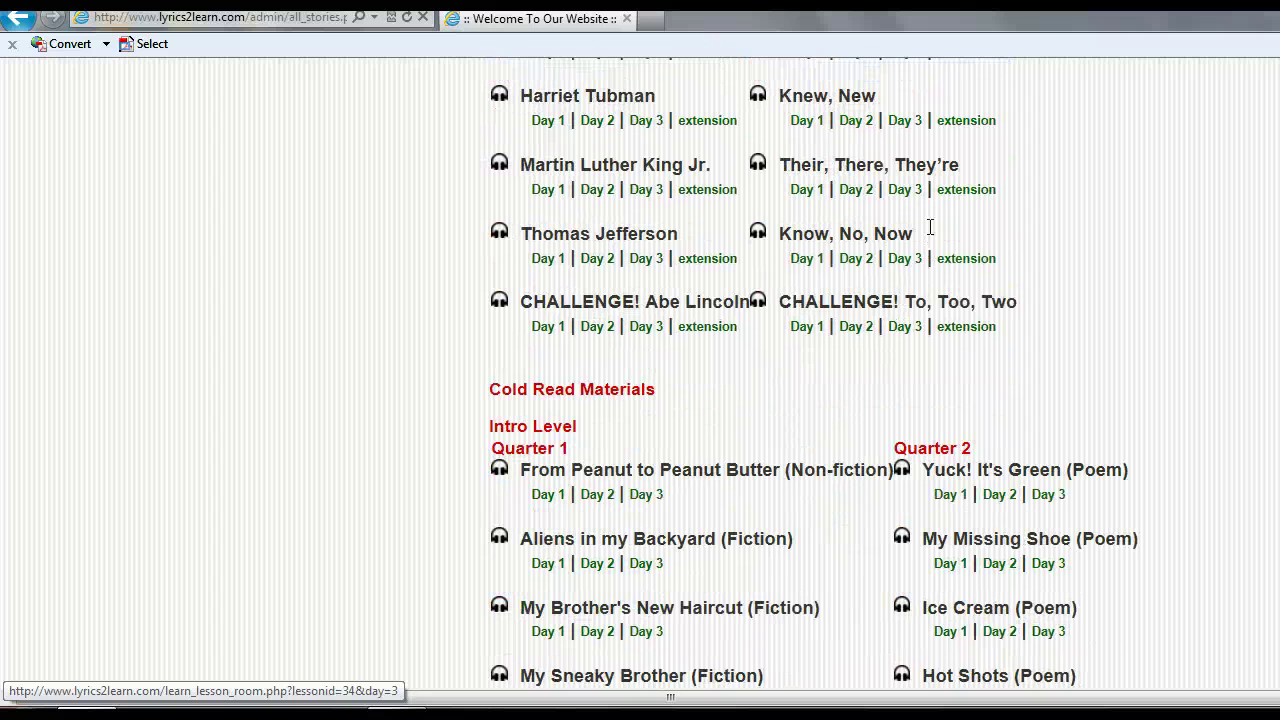
scroll(930, 233, down, 1)
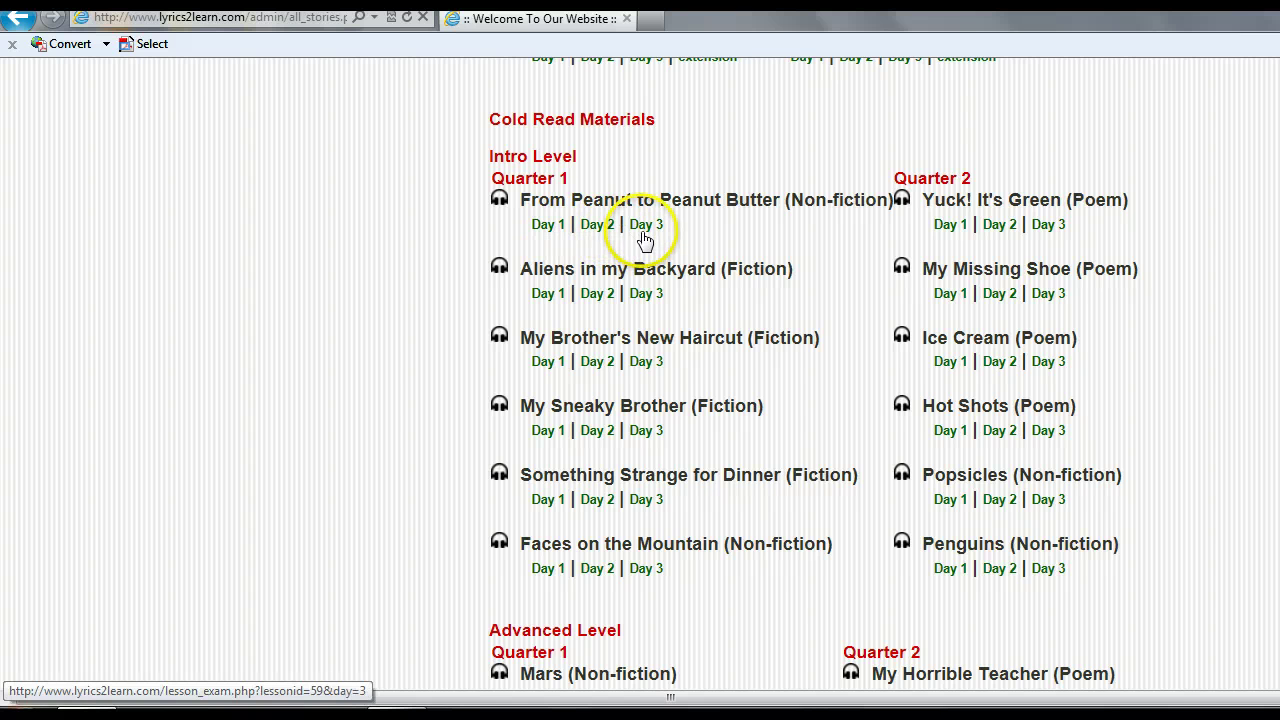
scroll(576, 216, down, 4)
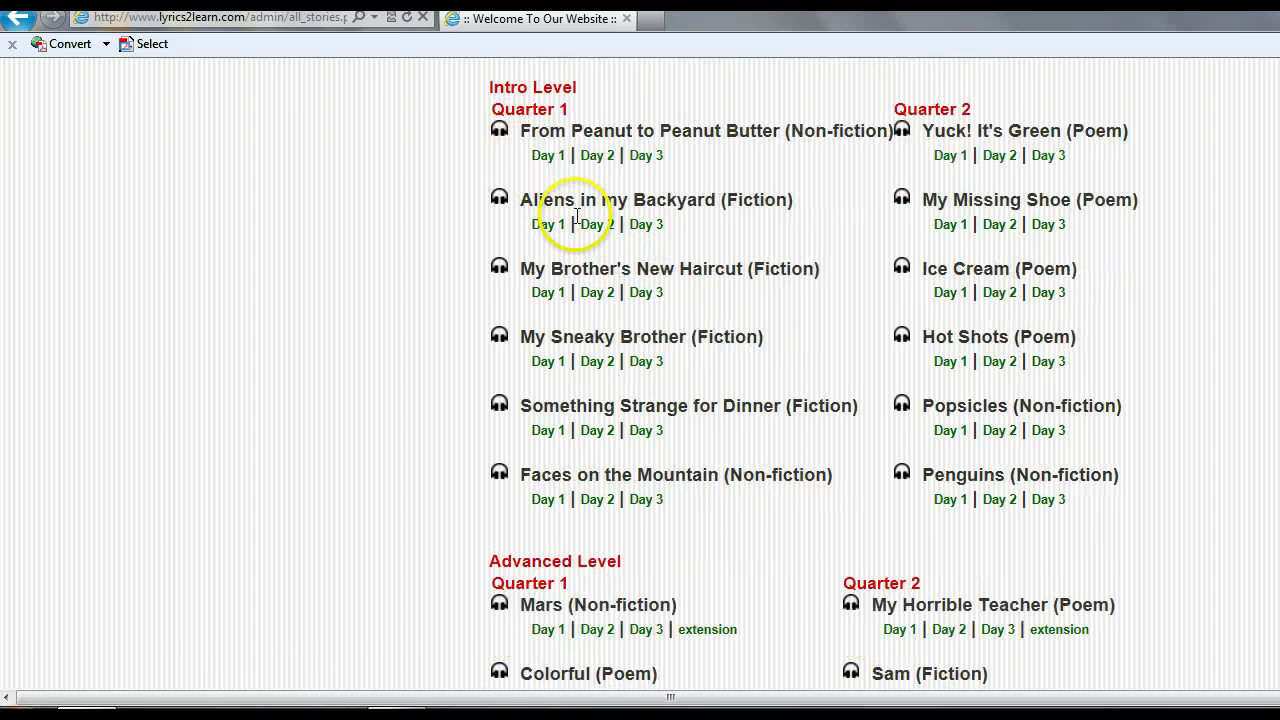
scroll(576, 222, down, 2)
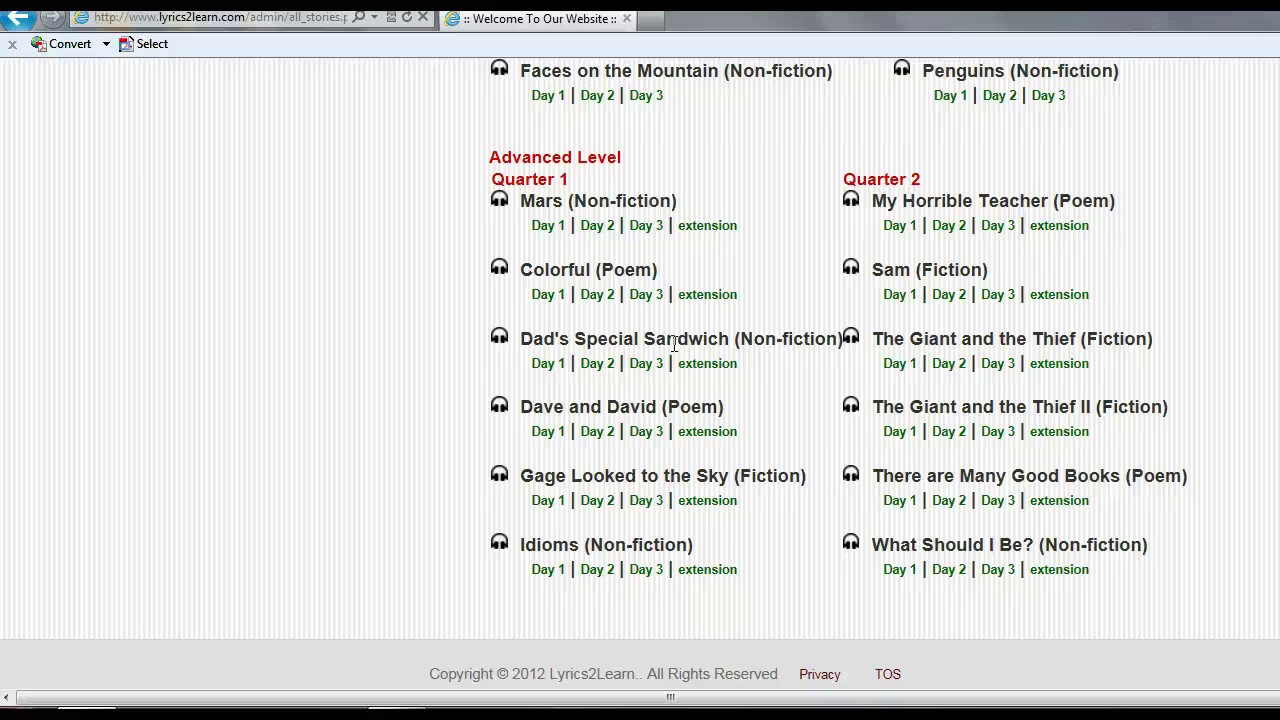
scroll(675, 343, up, 15)
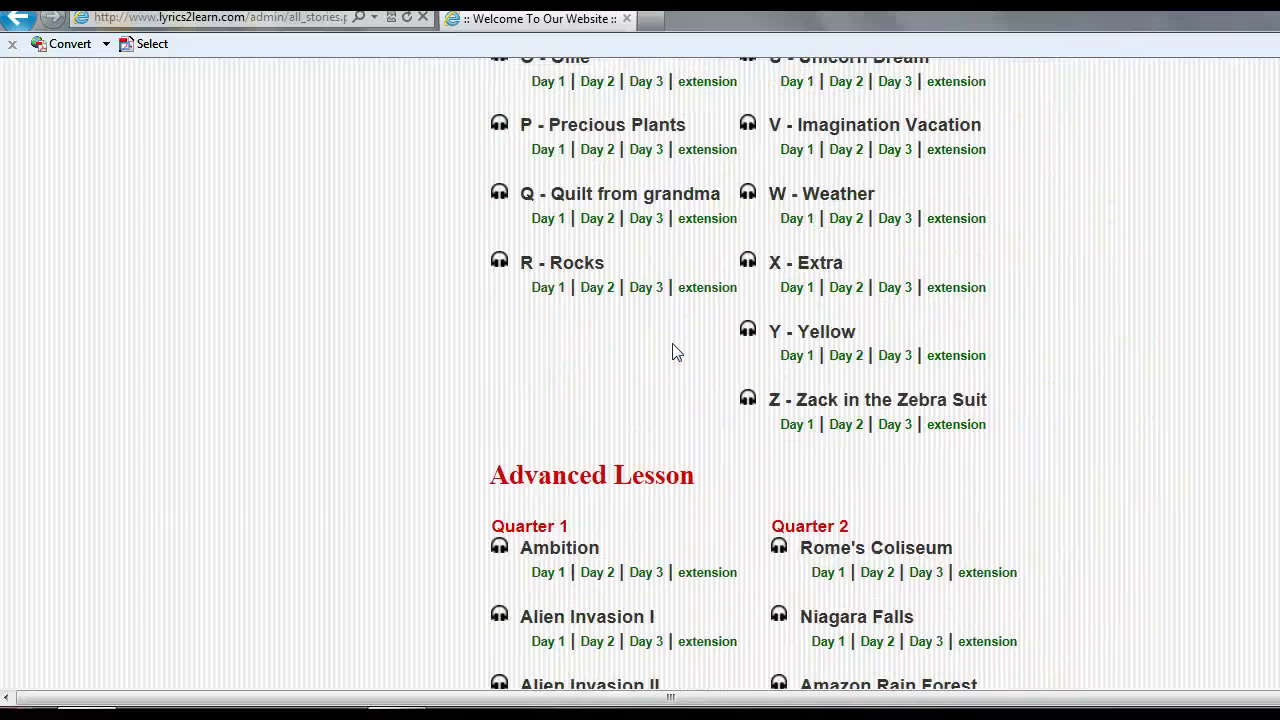
scroll(673, 351, up, 8)
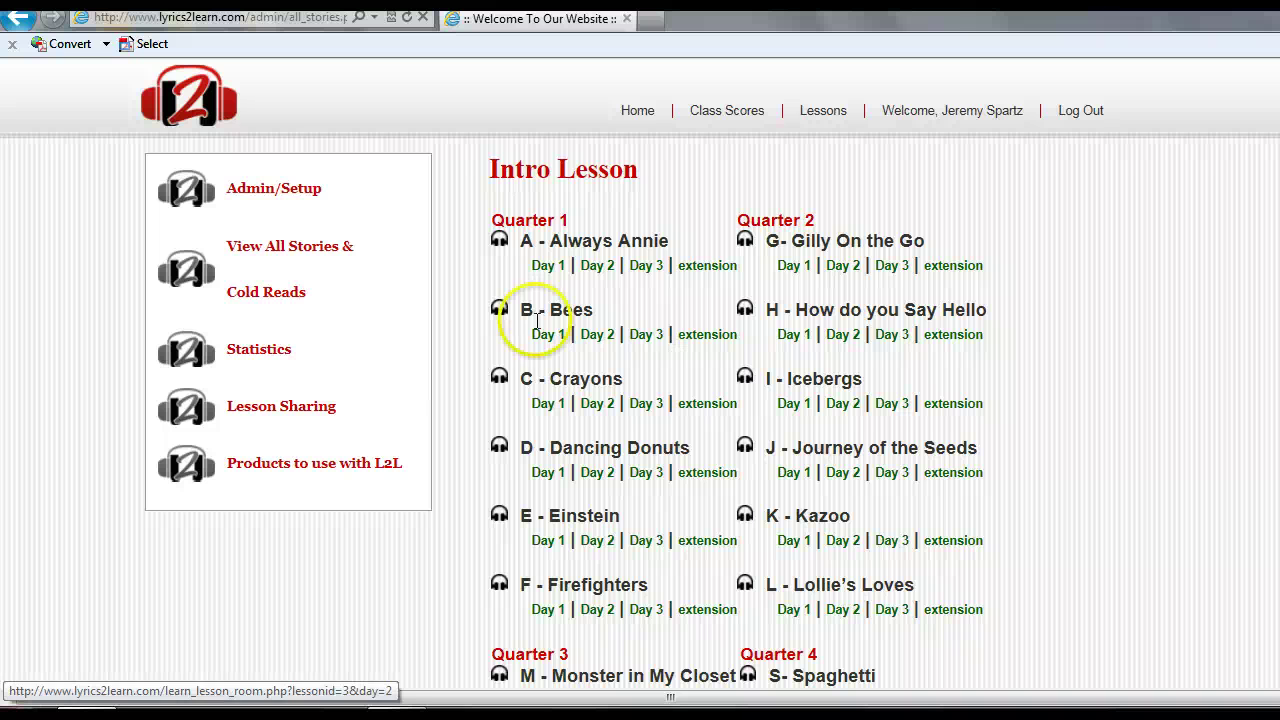
Open the classroom statistics by Concept and examine the average class scores for each concept
click(262, 357)
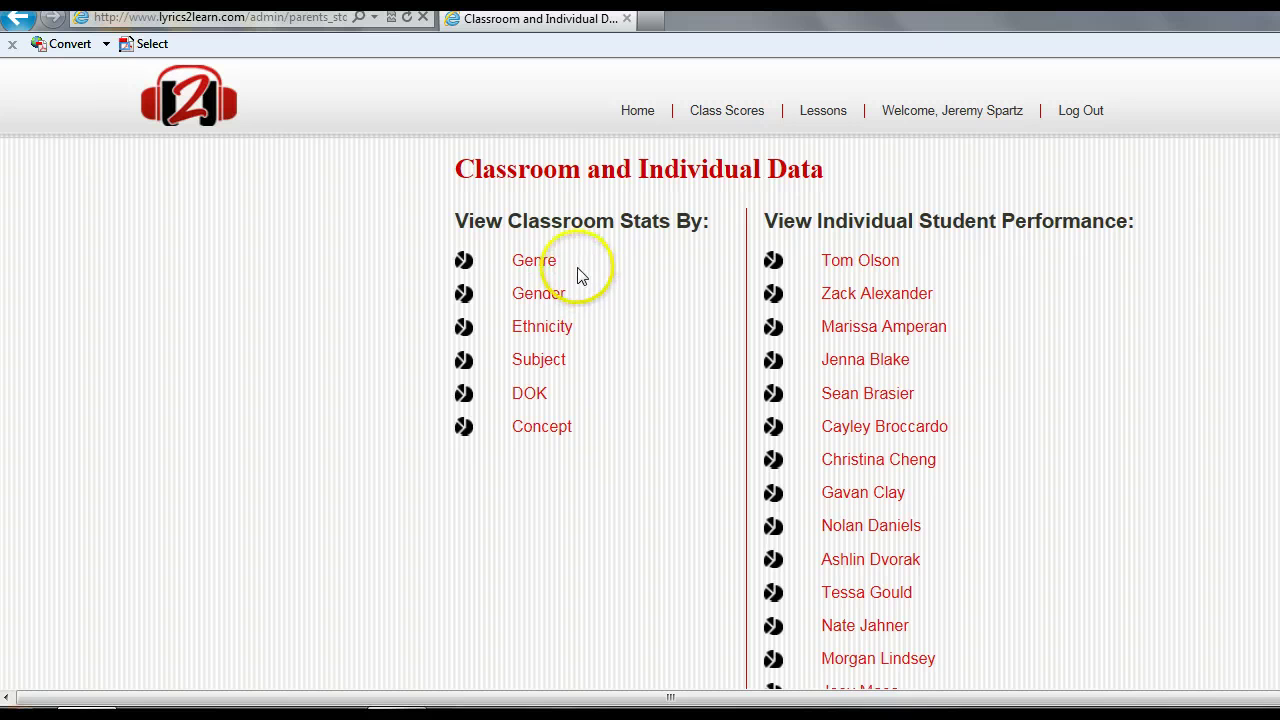
click(552, 430)
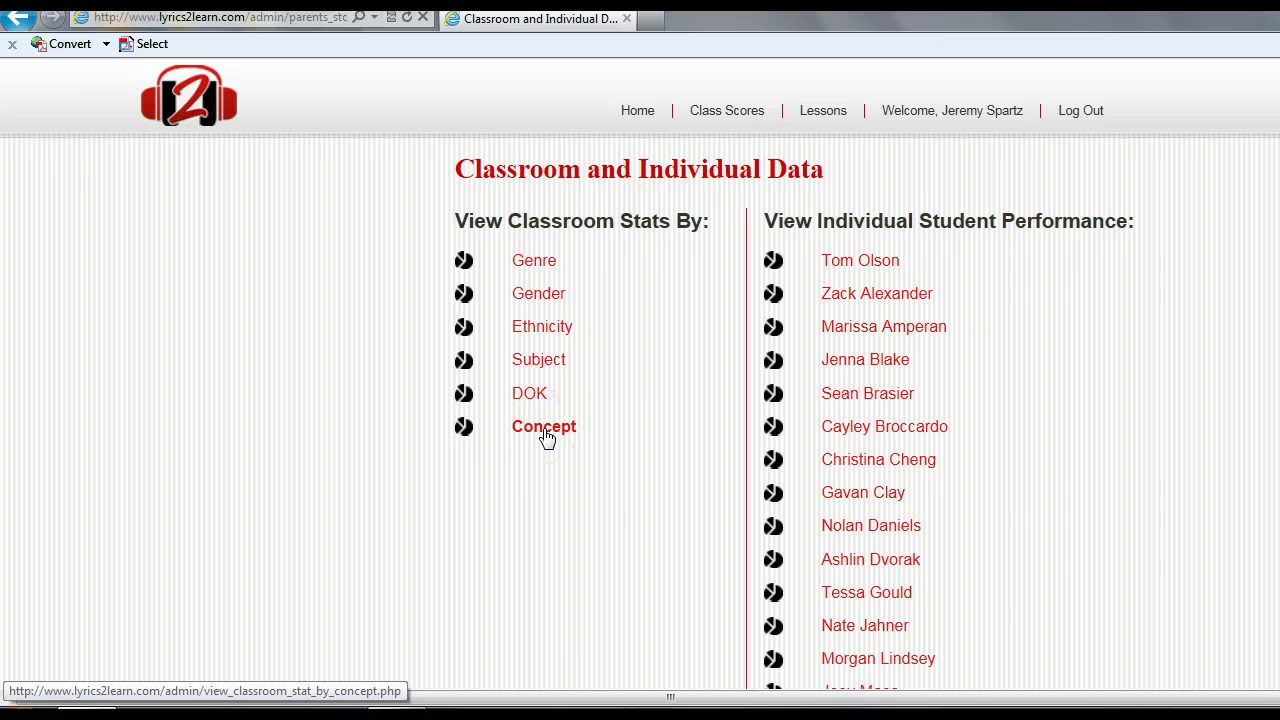
click(545, 433)
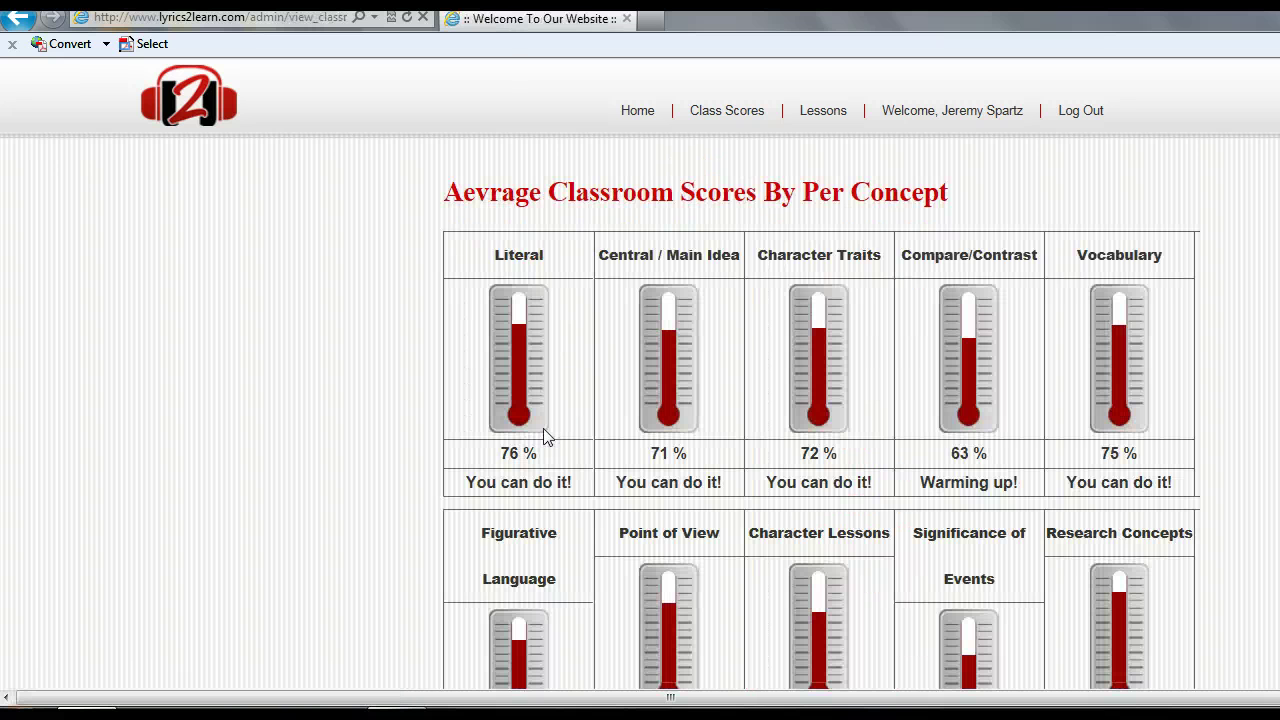
click(1110, 572)
scroll(820, 420, down, 1)
click(886, 593)
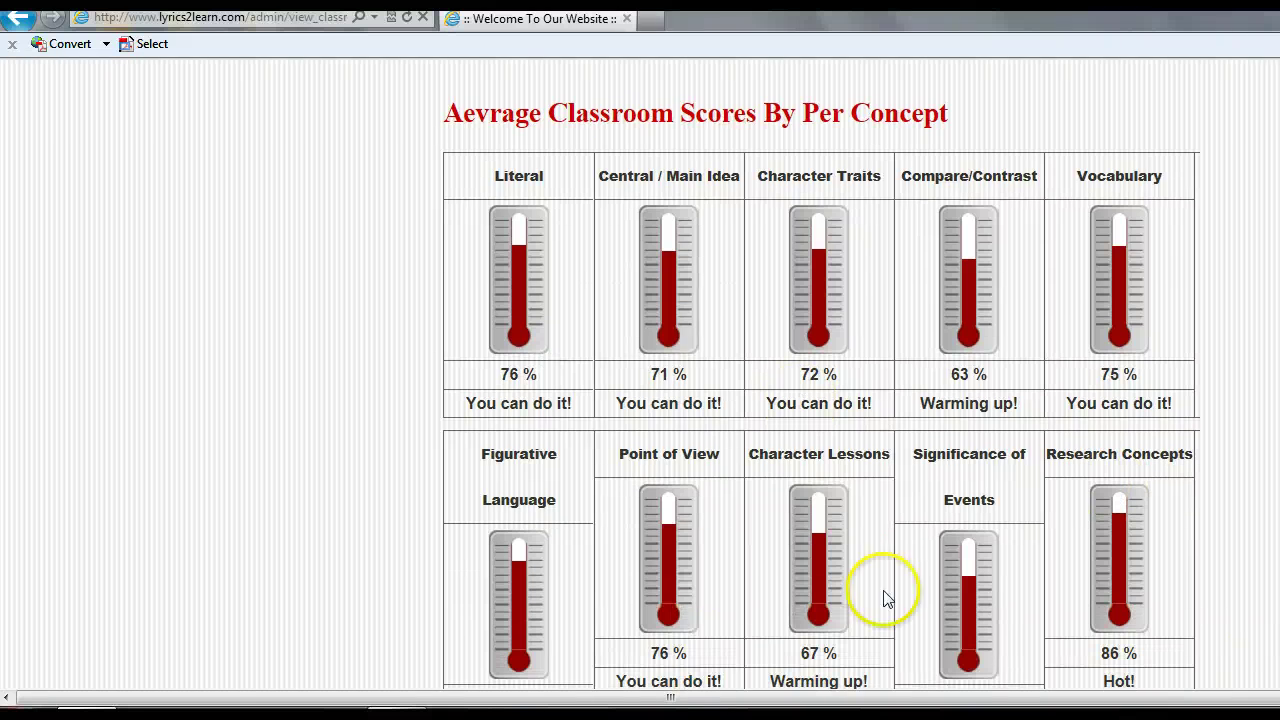
click(571, 443)
click(511, 290)
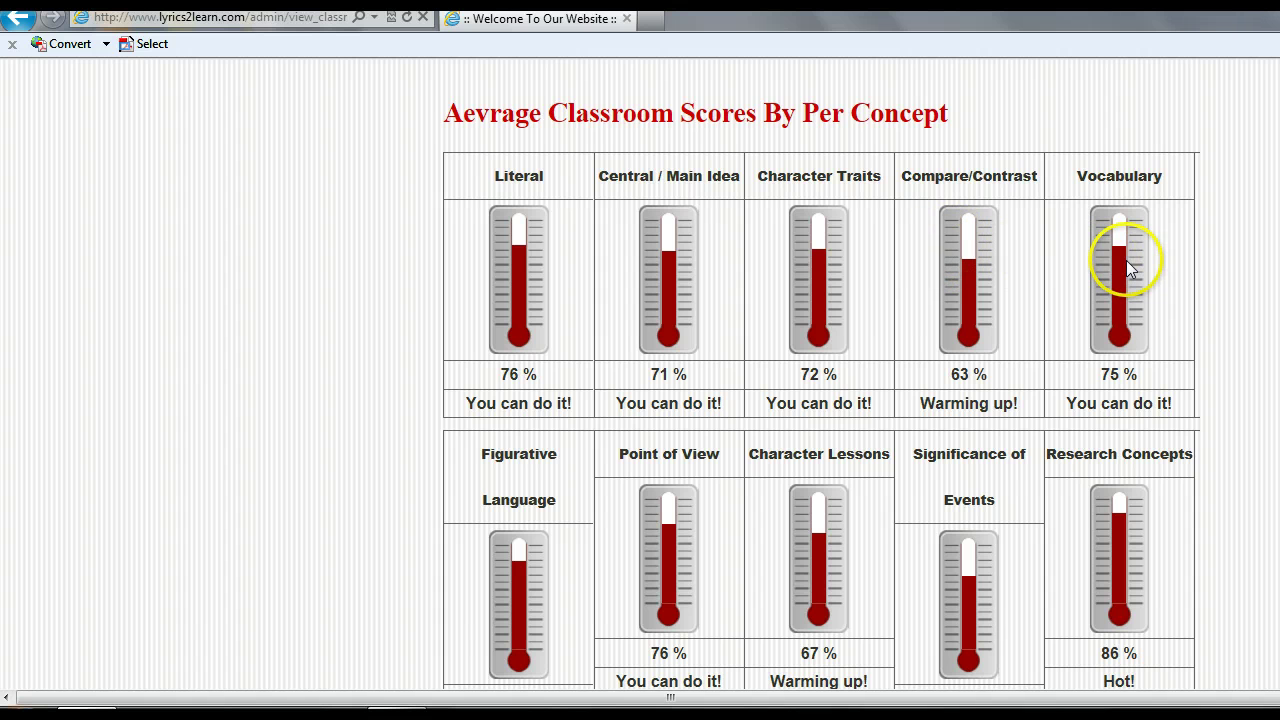
scroll(558, 492, right, 1)
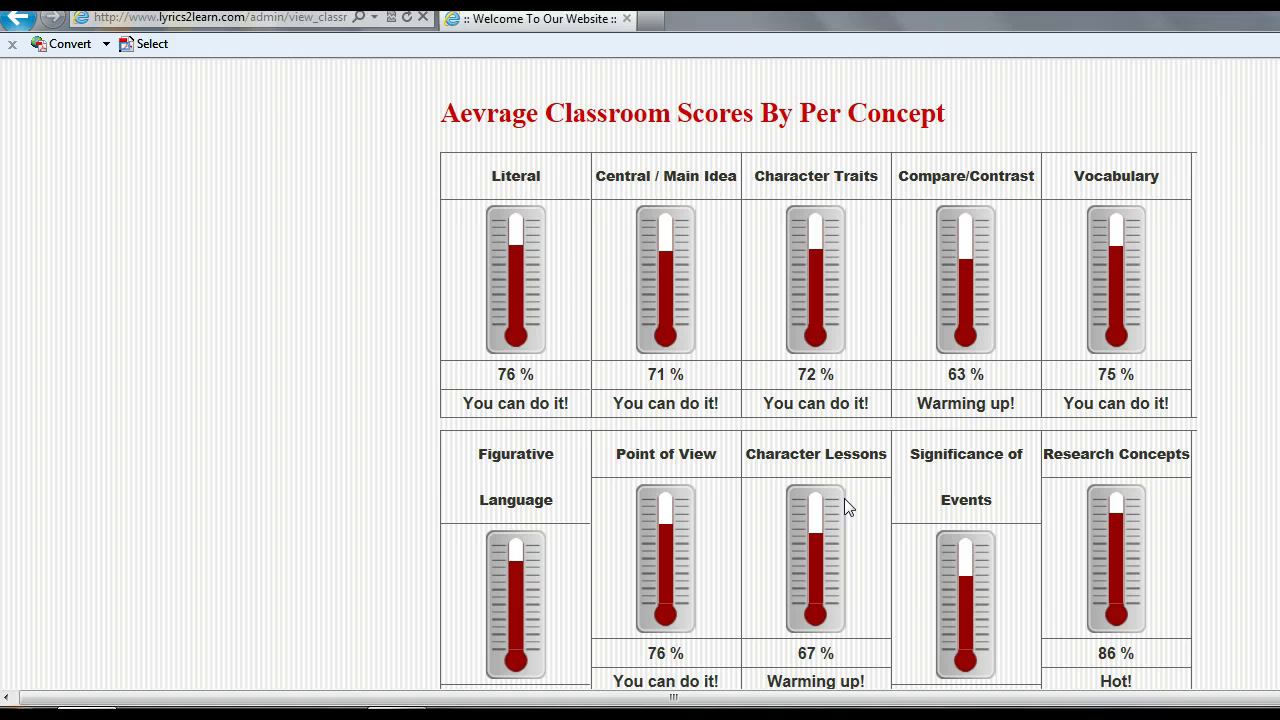
scroll(844, 508, up, 2)
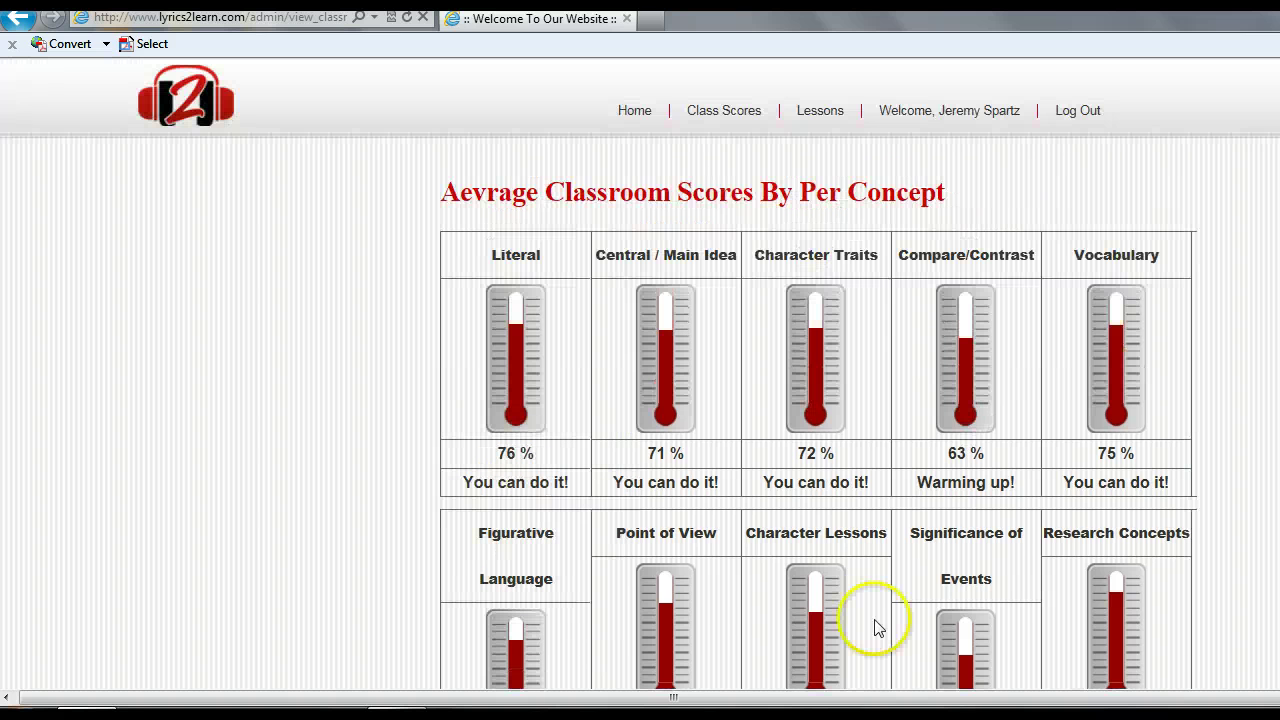
Return to the class scores and open the first listed student's individual performance to view the concept scores and classroom comparison options
click(733, 116)
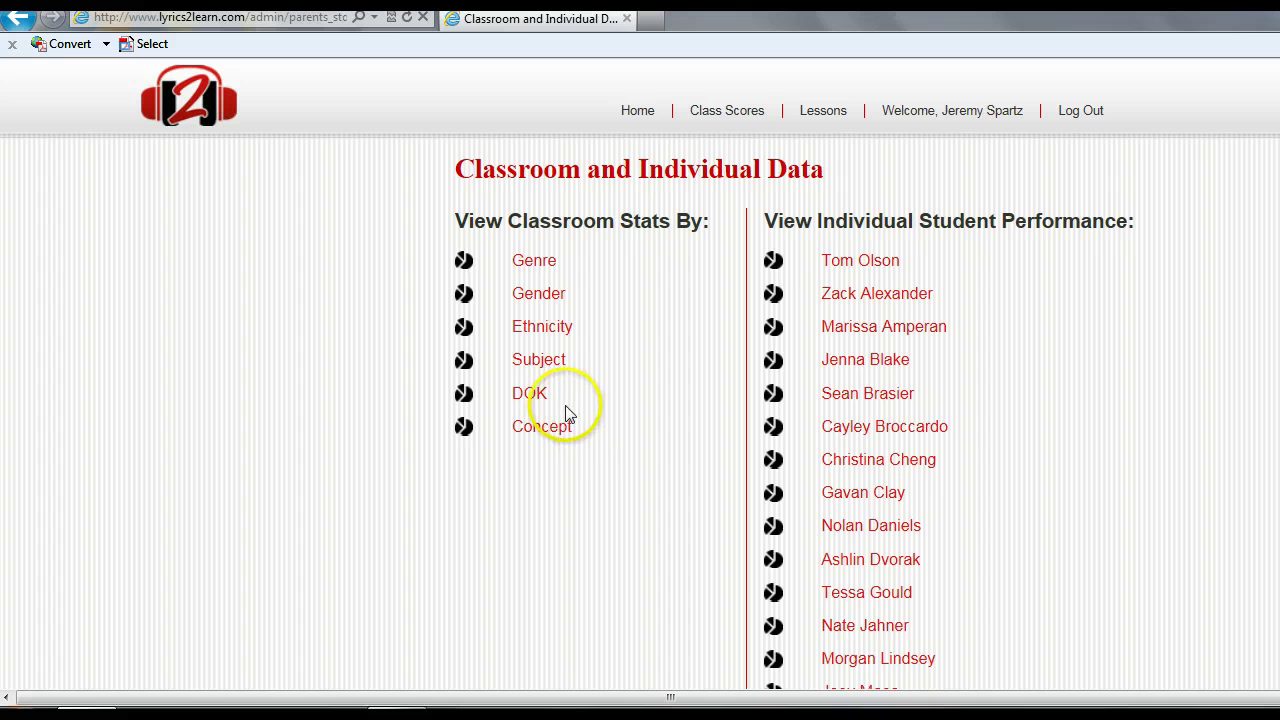
click(865, 271)
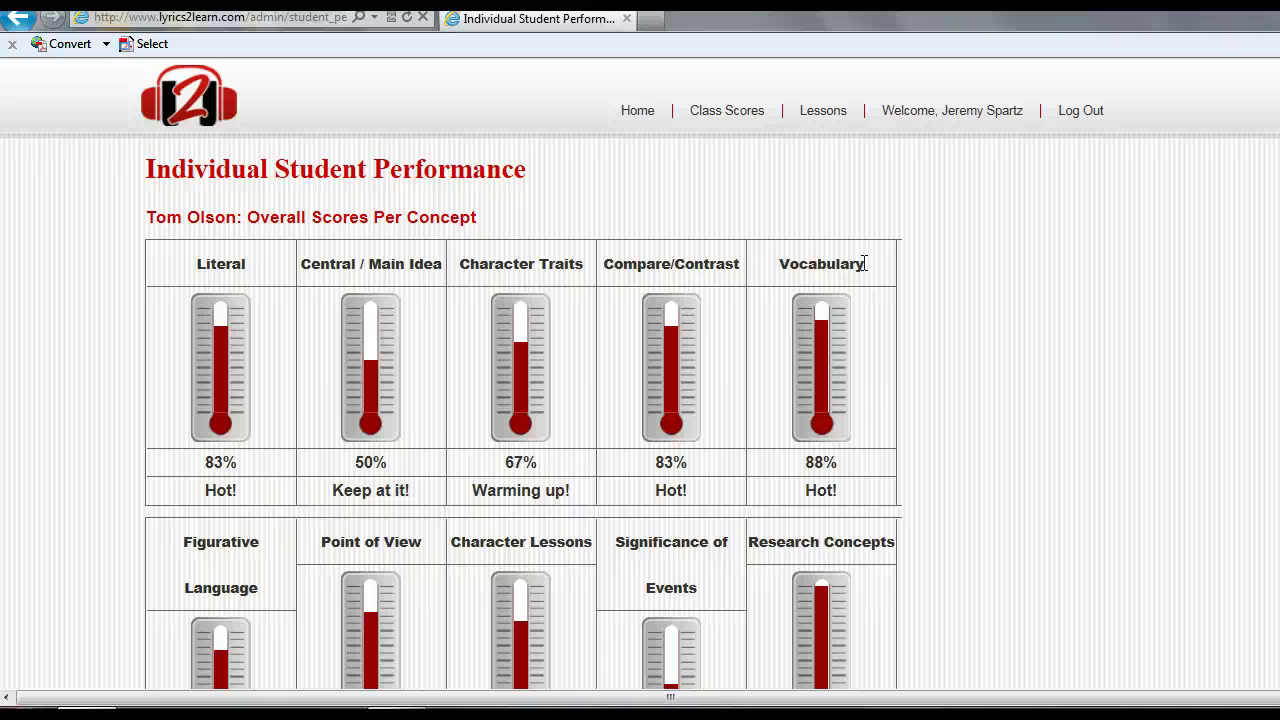
scroll(865, 263, down, 5)
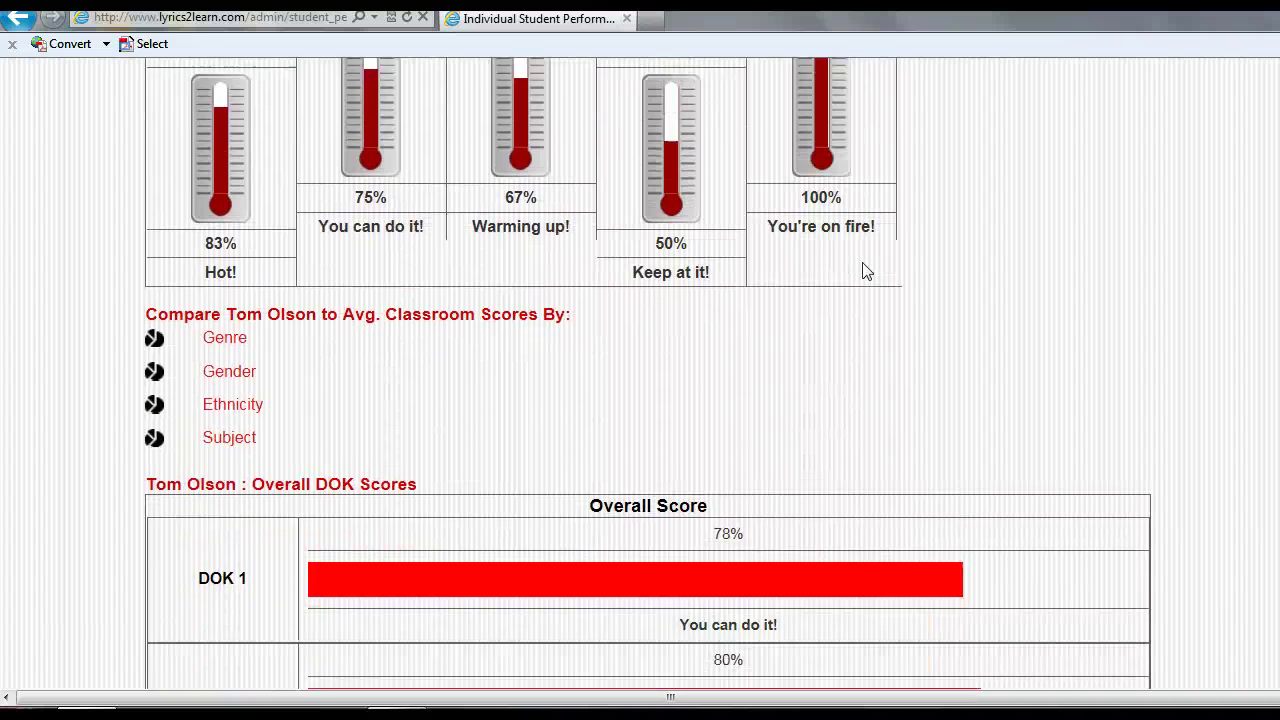
scroll(866, 270, down, 1)
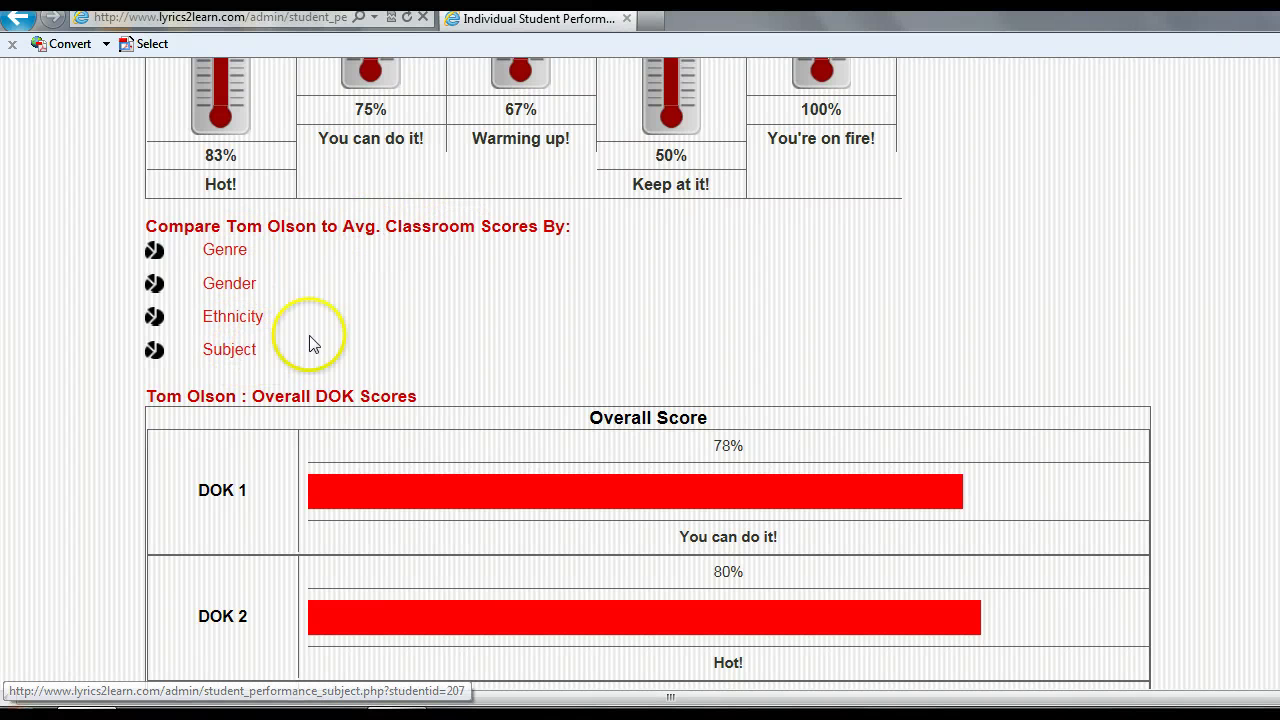
Examine the student's overall DOK scores and DOK scores per lesson, and return to the start of the report
scroll(371, 335, down, 3)
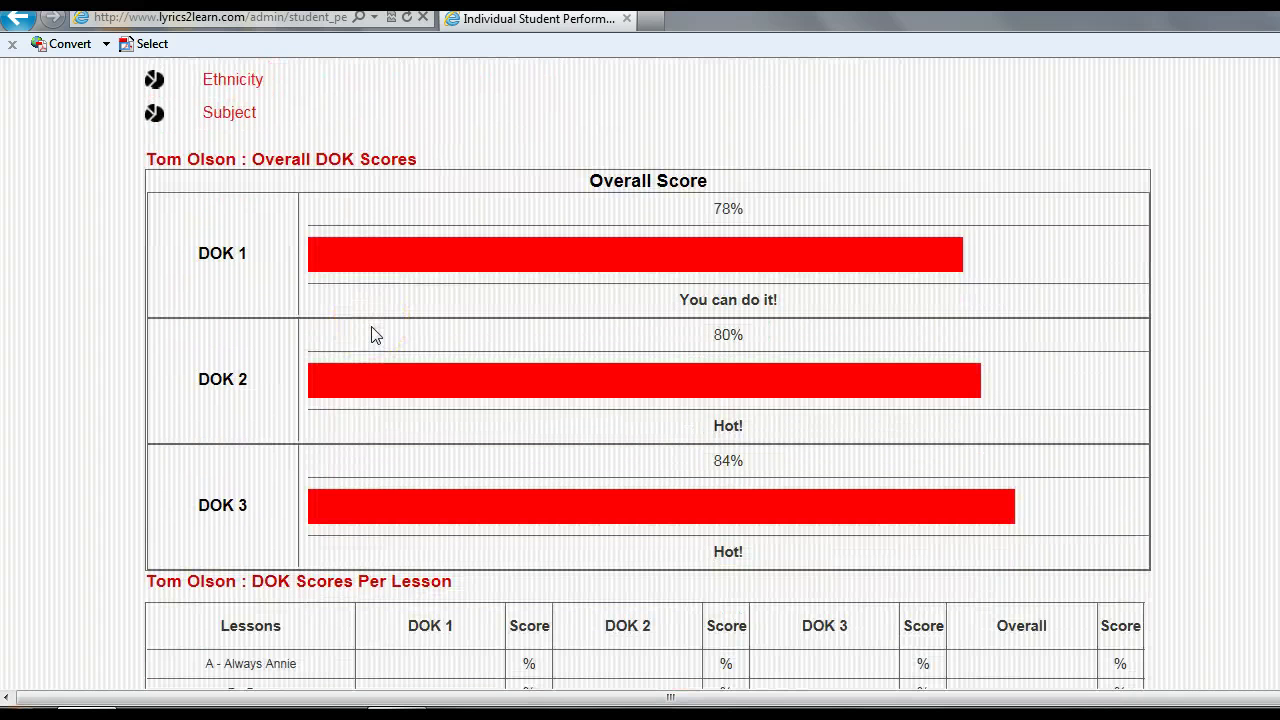
click(231, 300)
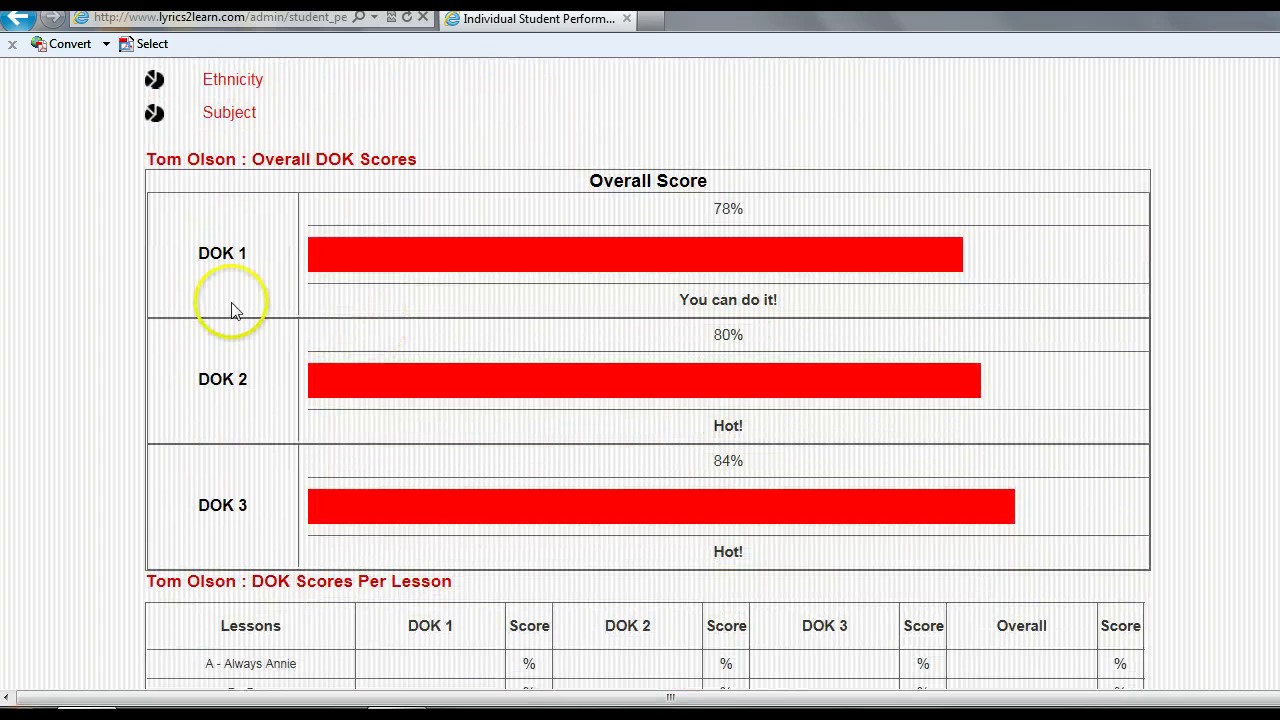
scroll(231, 305, down, 5)
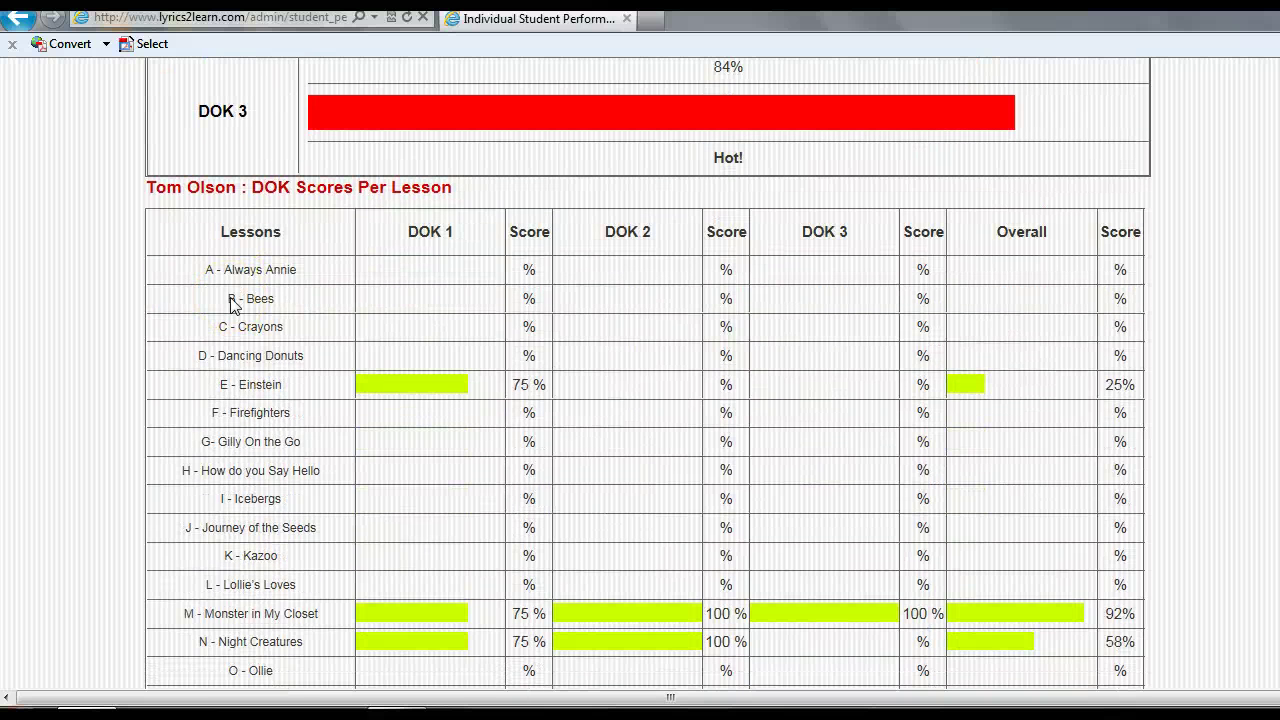
scroll(231, 305, down, 8)
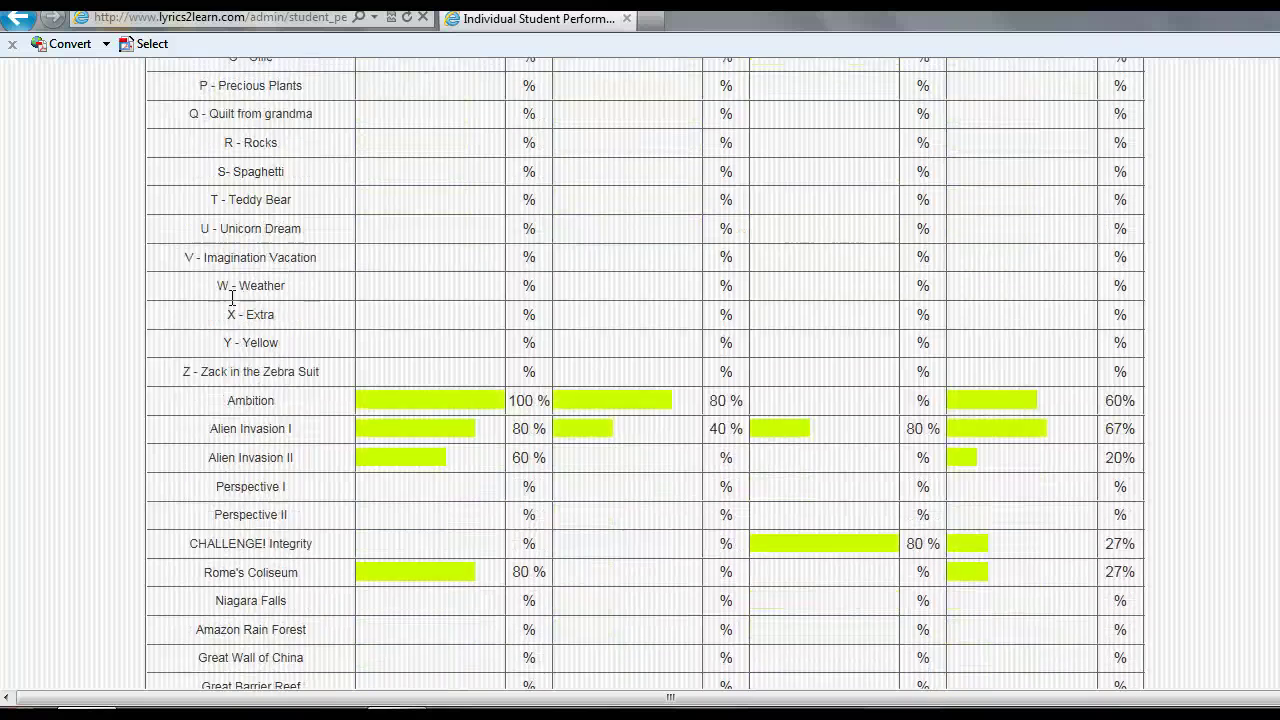
scroll(231, 300, down, 4)
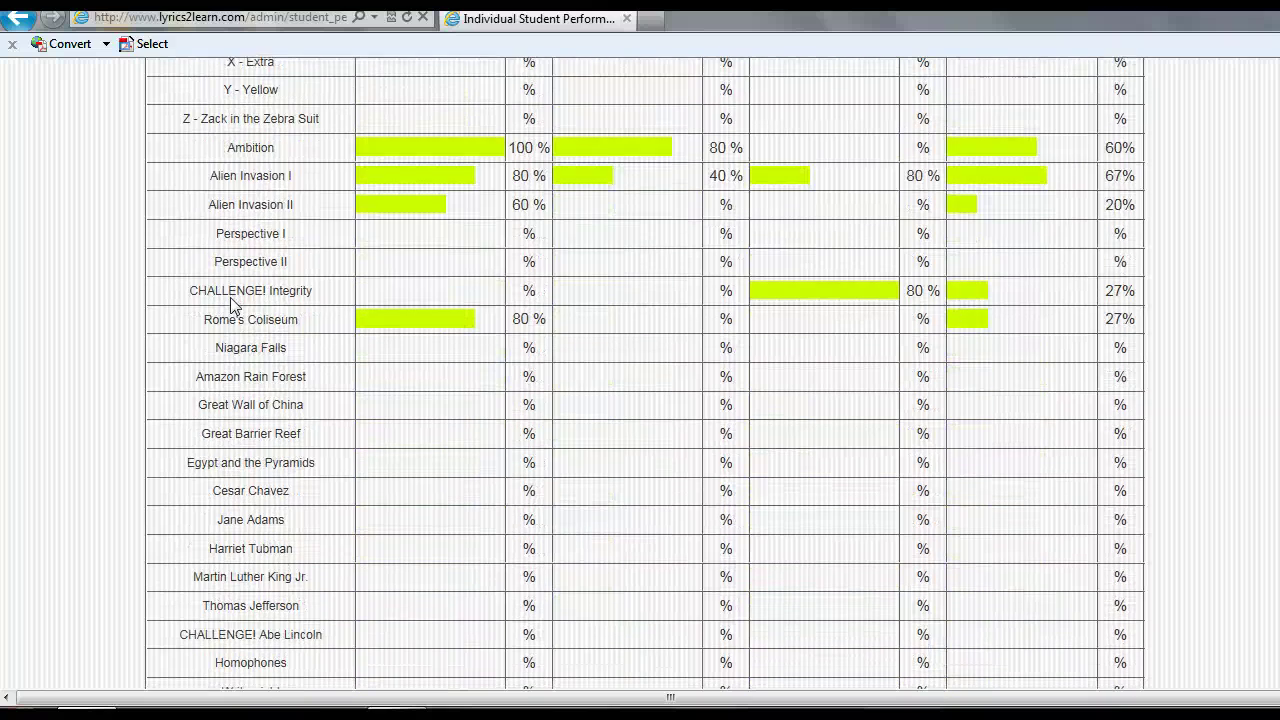
scroll(231, 305, up, 17)
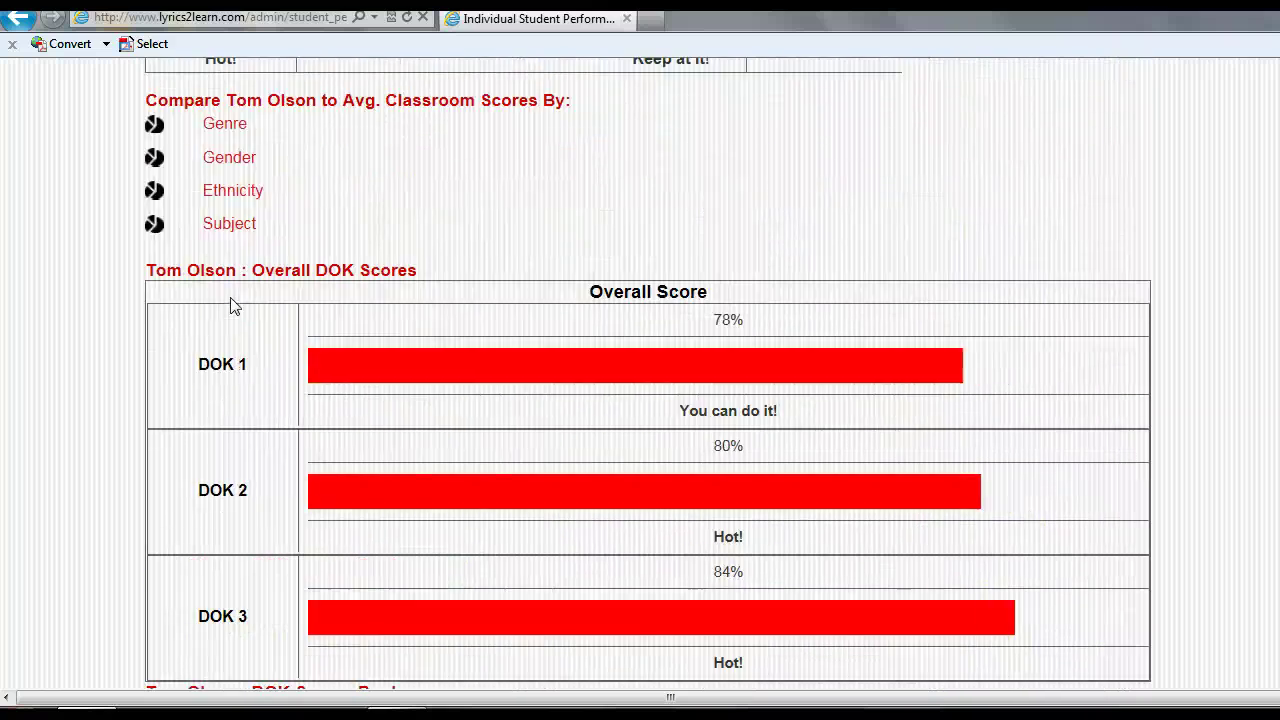
scroll(230, 305, up, 9)
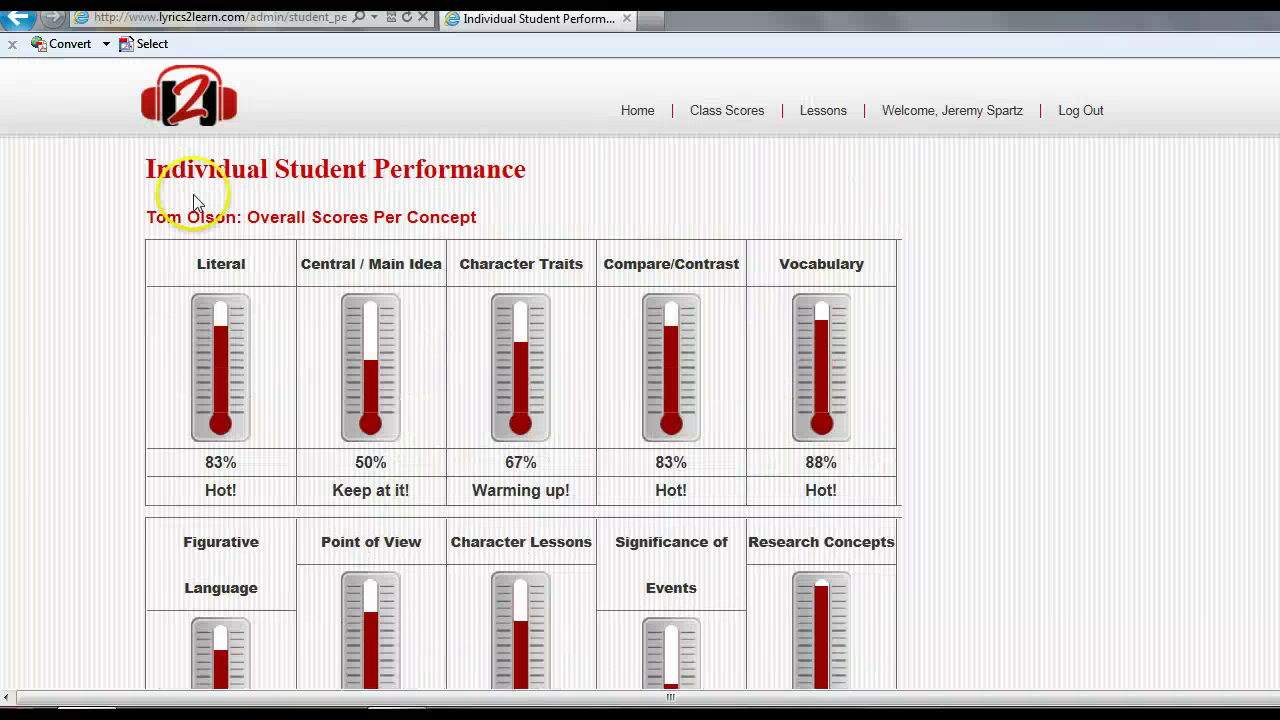
Return to the teacher home page and look at the Lesson Sharing and Statistics entries
click(640, 113)
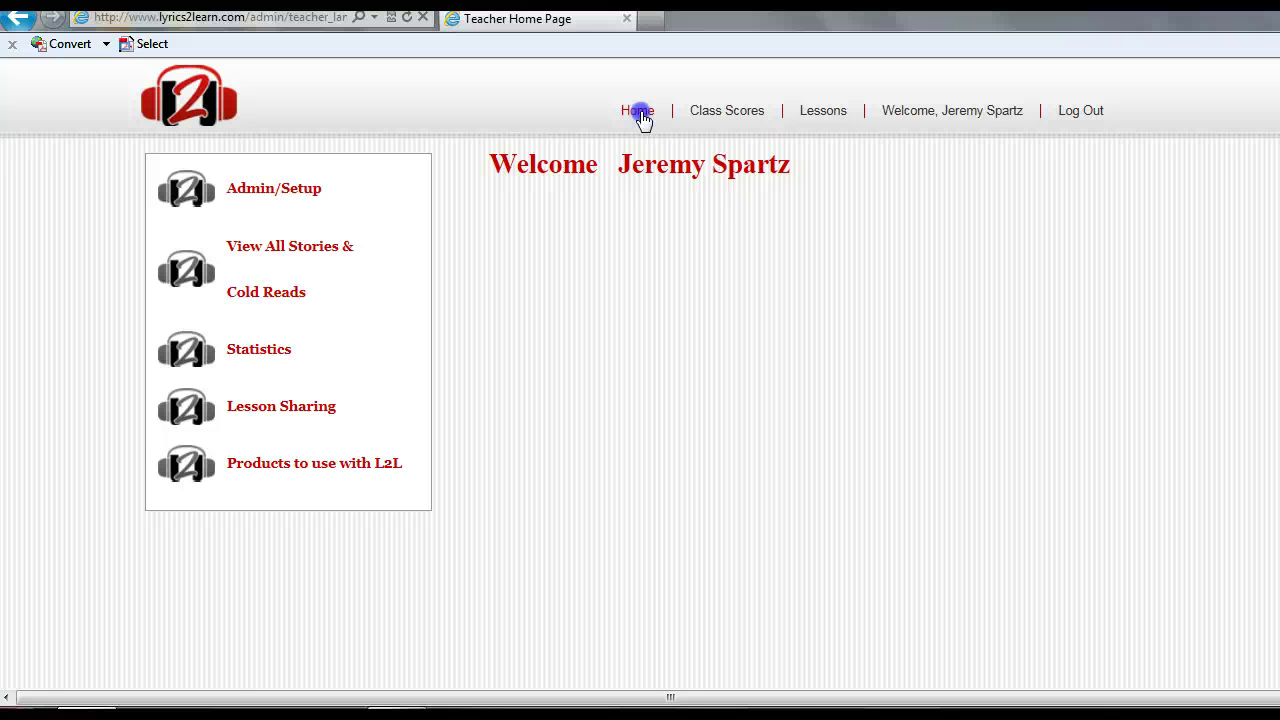
click(280, 416)
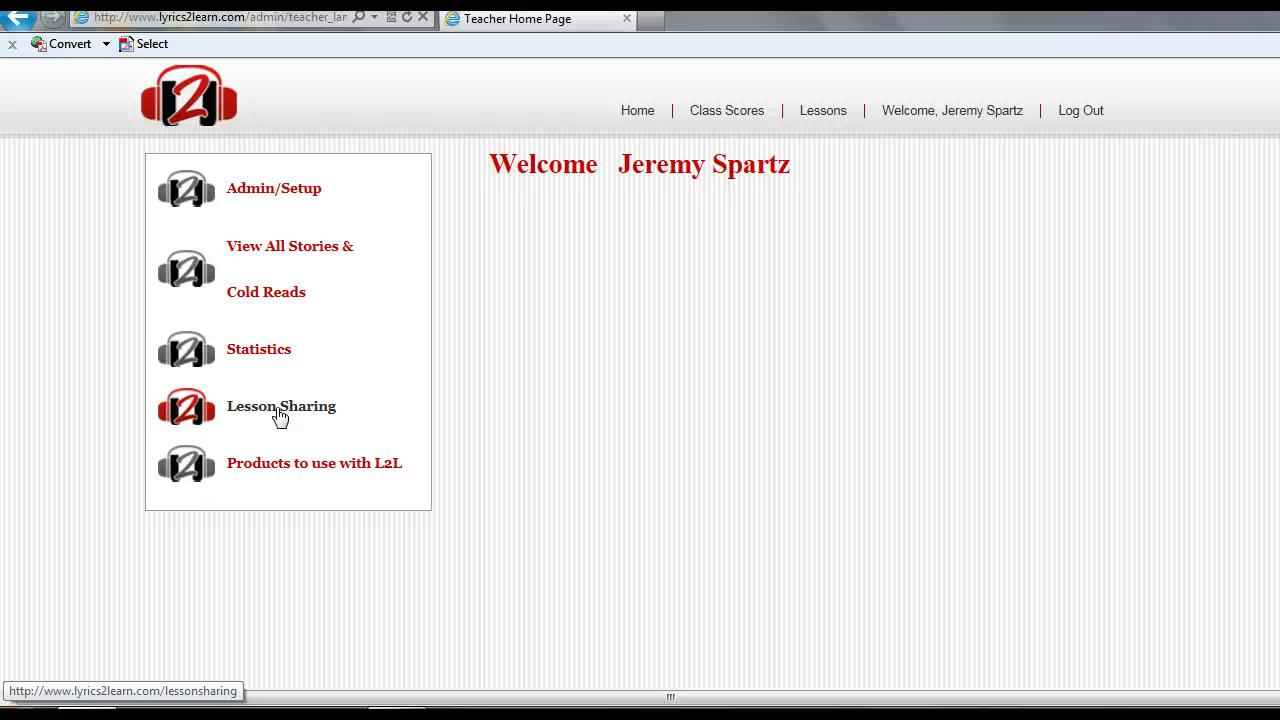
click(272, 349)
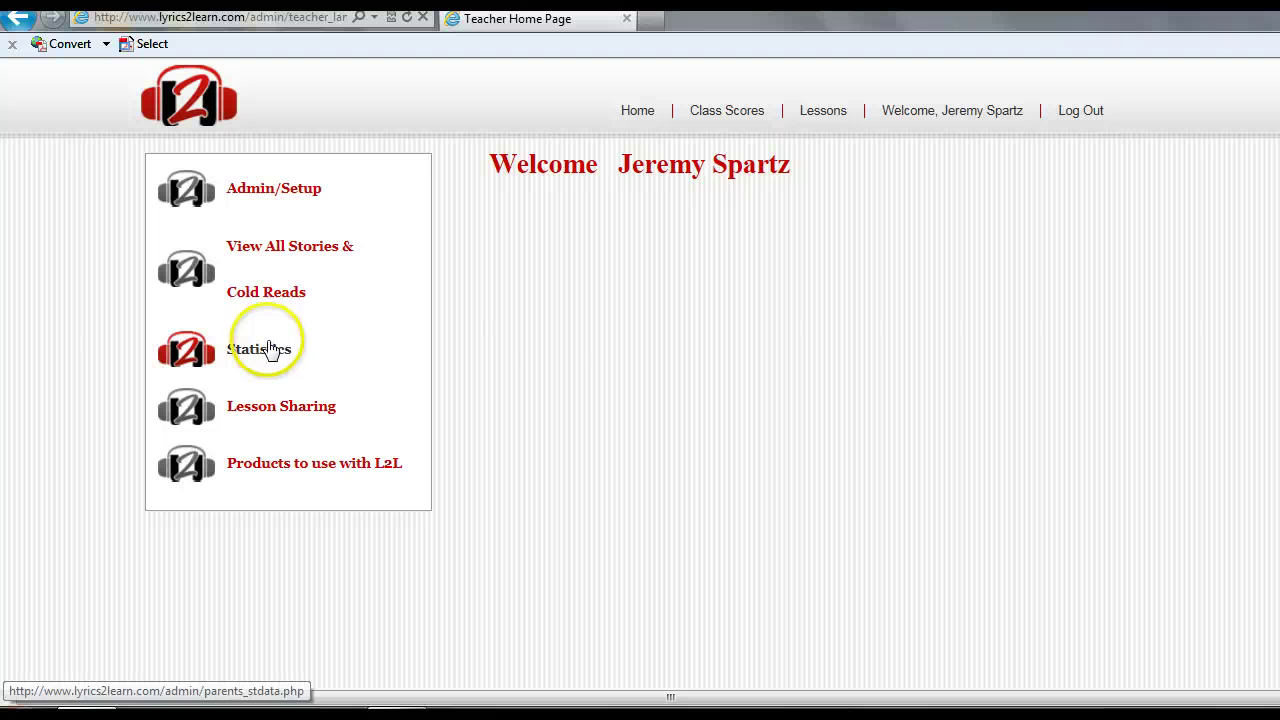
Open the list of all stories and cold reads and look over the Intro Lesson stories by quarter
click(268, 252)
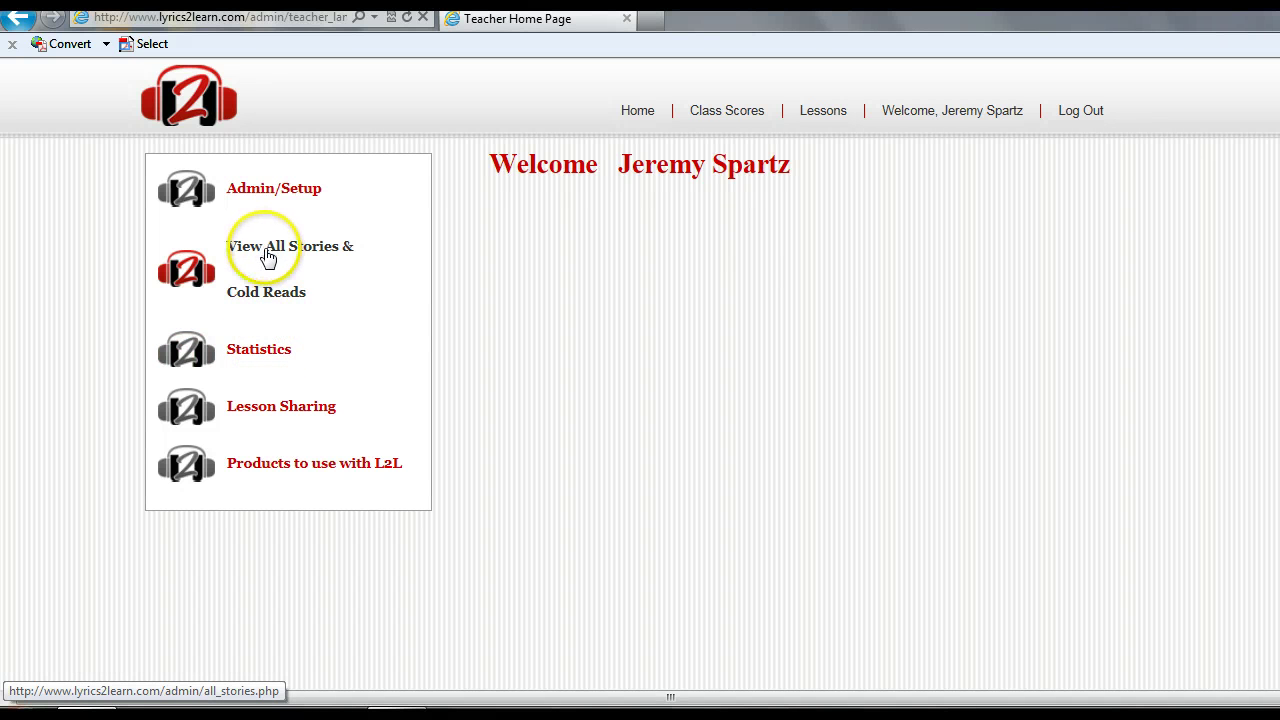
click(268, 256)
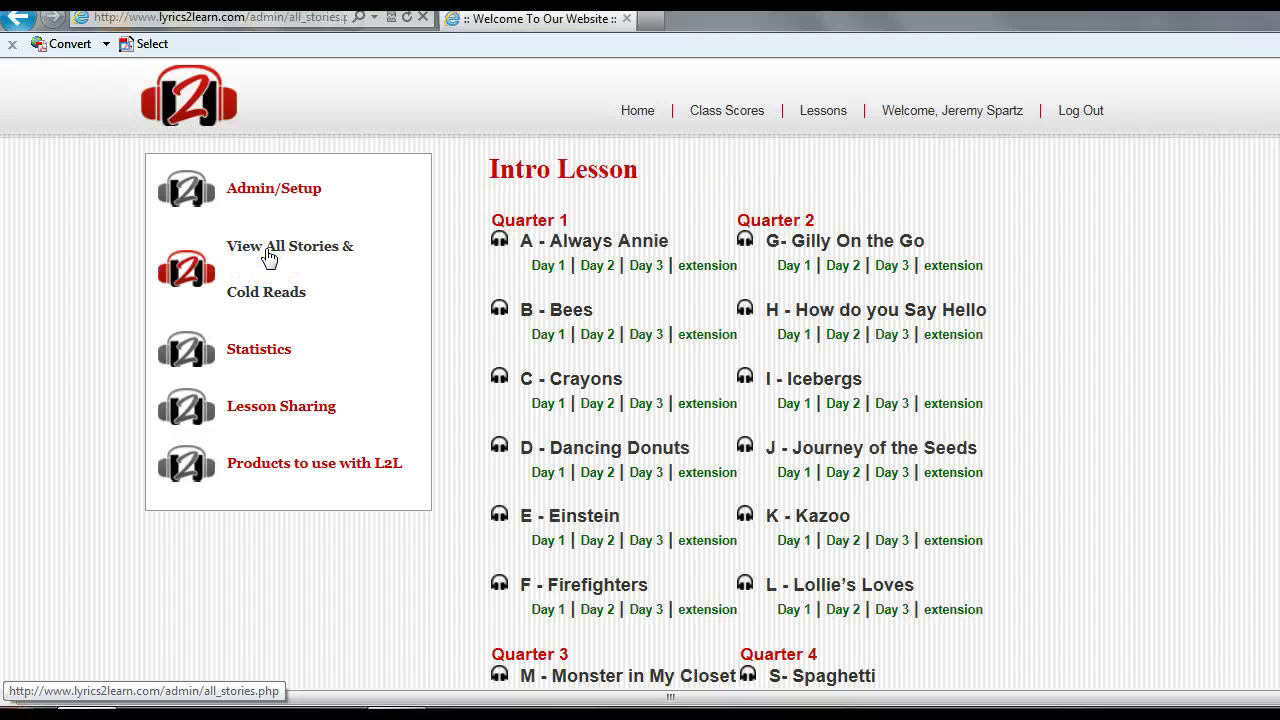
scroll(459, 304, down, 3)
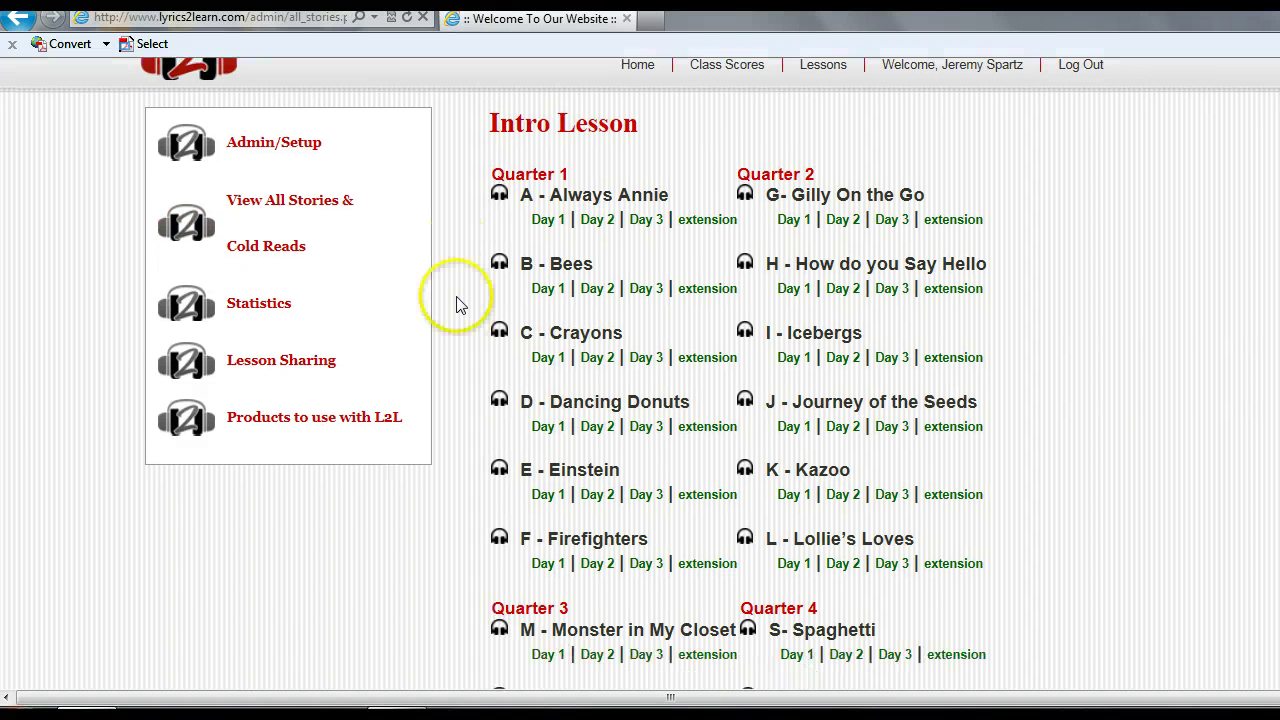
scroll(459, 304, up, 3)
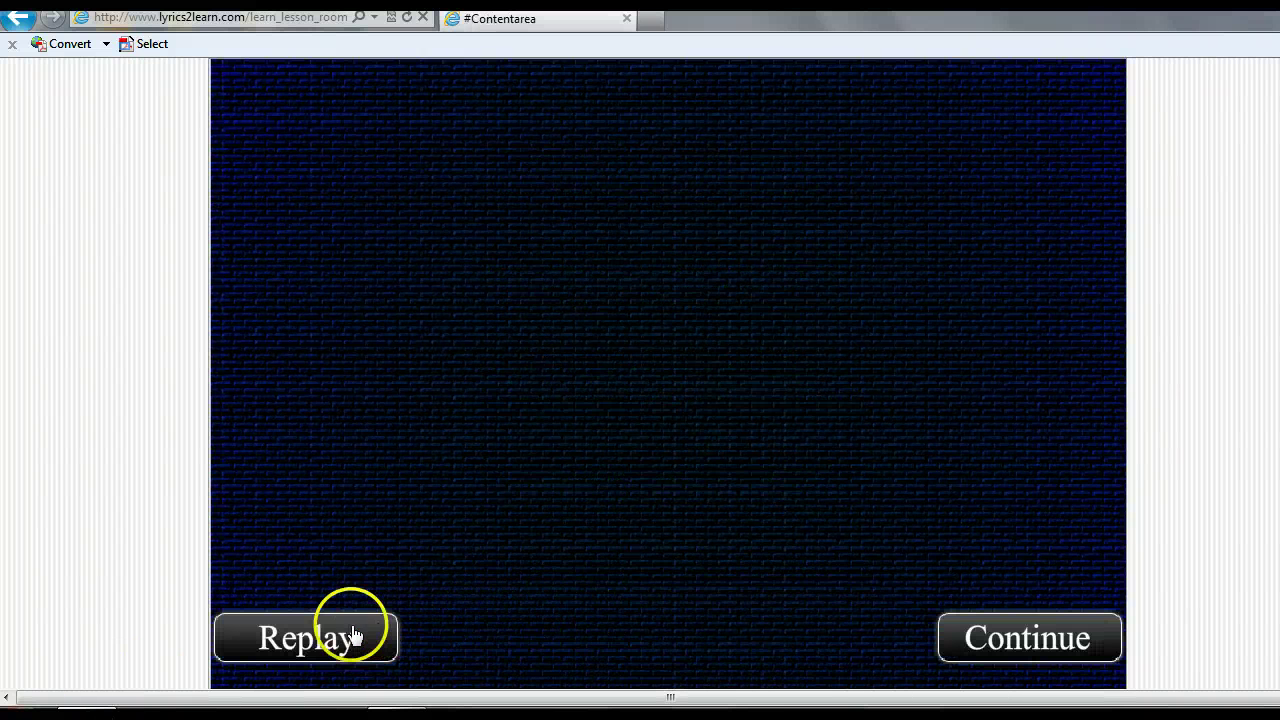
Continue to the Always Annie quiz, answering question 1 with "Always Annie" and question 2 with "all the toys" after striking out "her town" and "all the boys"
click(1001, 645)
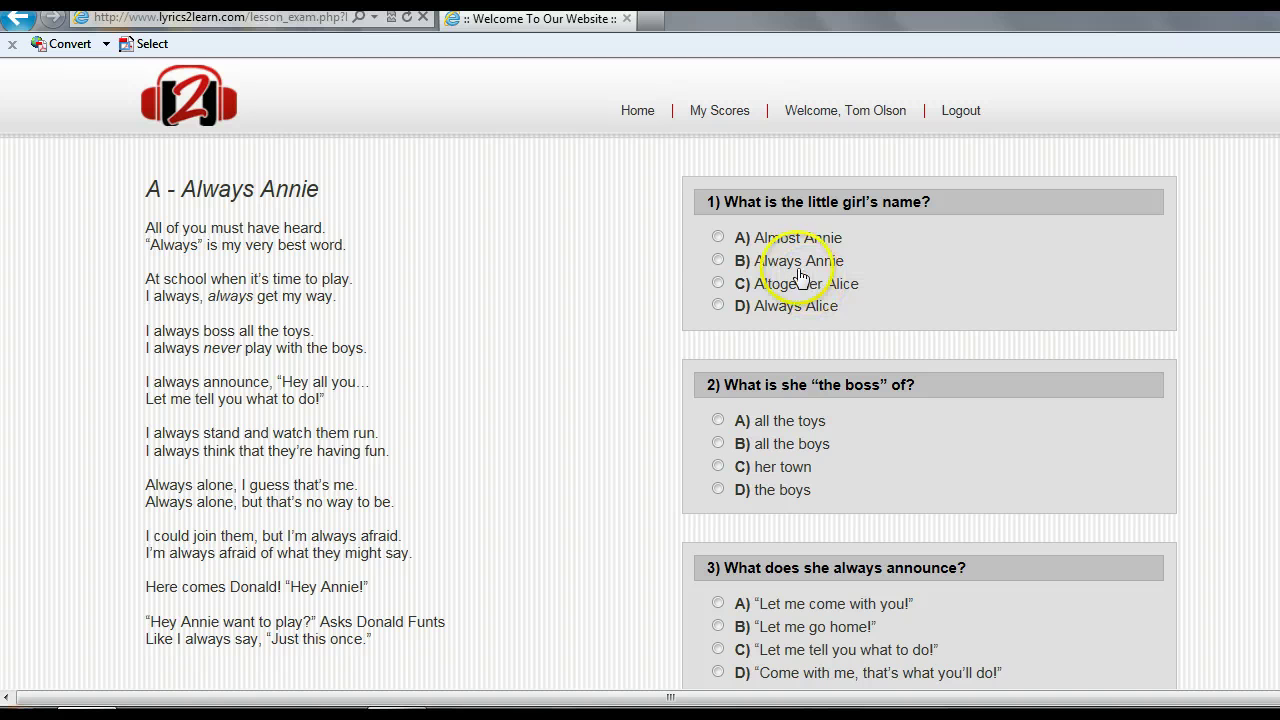
click(718, 259)
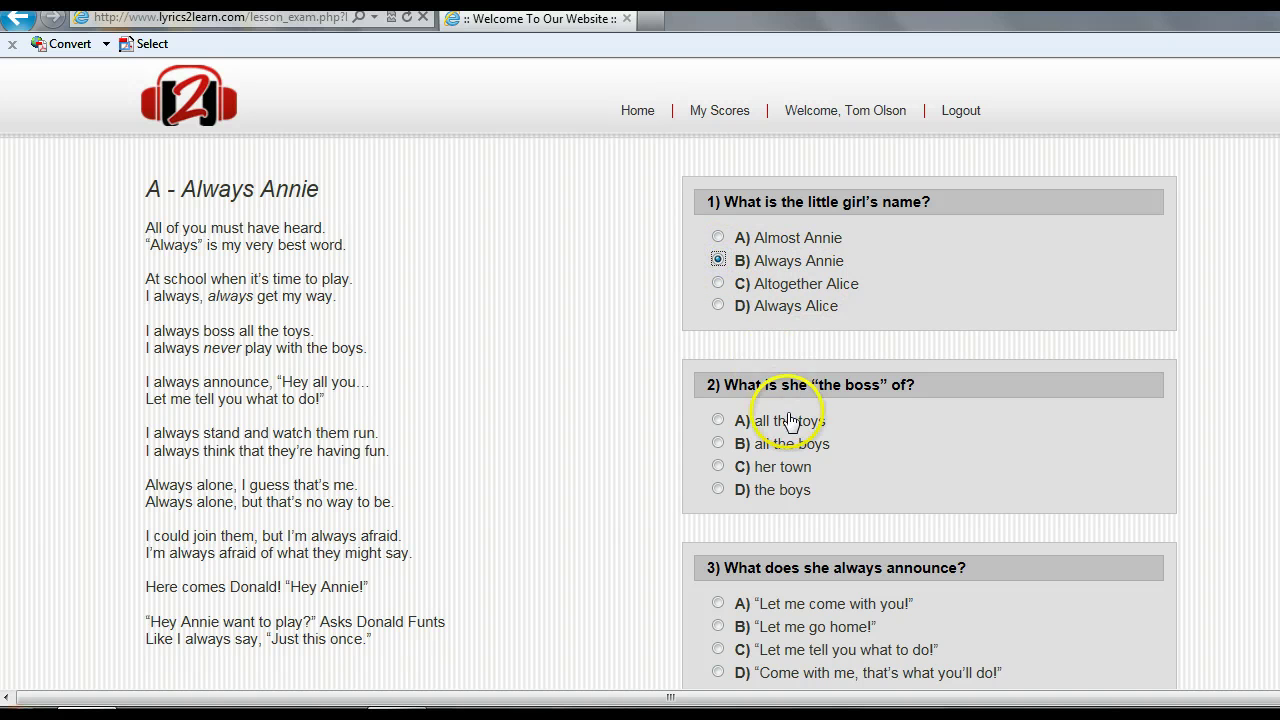
click(793, 470)
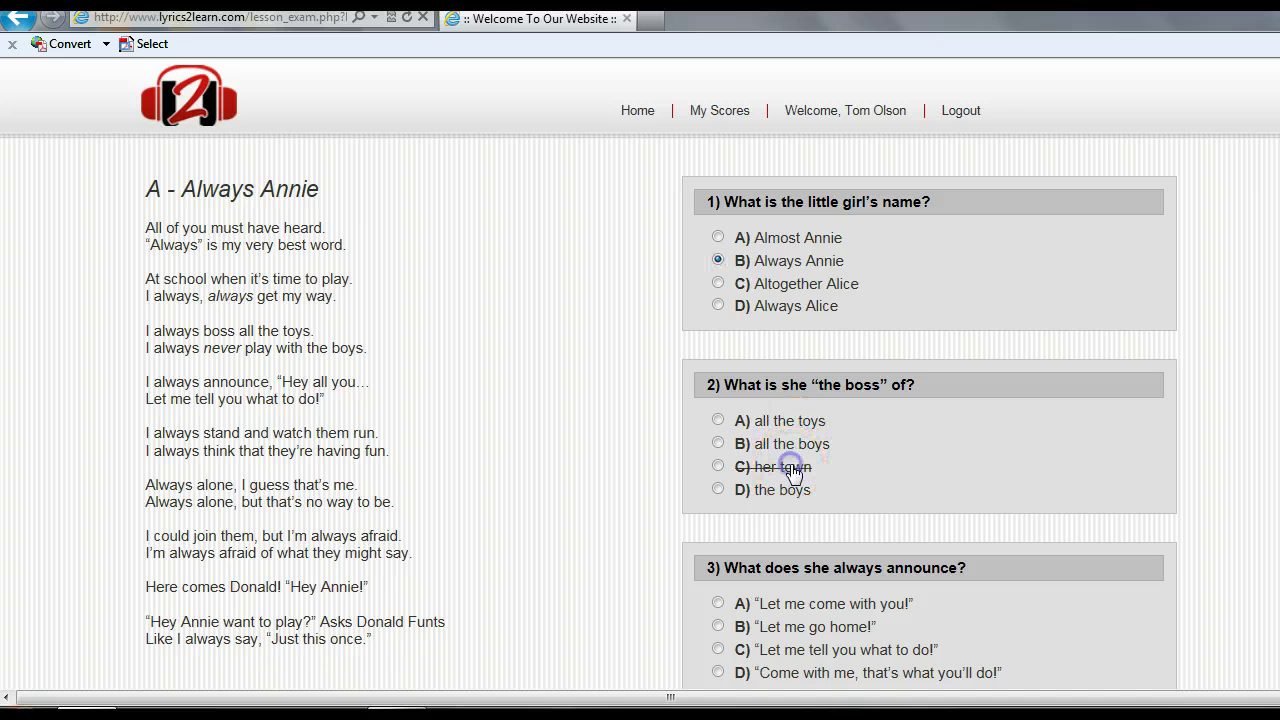
click(790, 446)
click(719, 420)
Answer question 3 with "Let me go home!" and question 4 with "Donald Funts asks Annie to play.", and submit the quiz
scroll(1103, 571, down, 3)
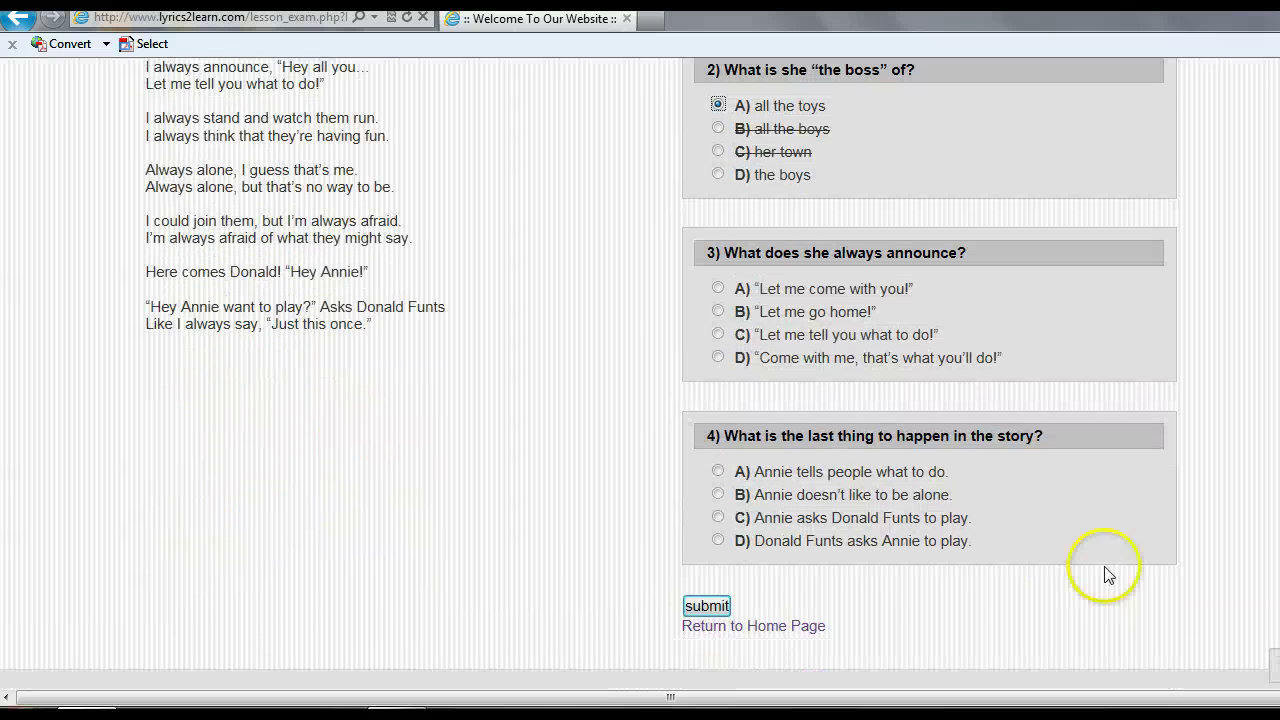
click(718, 312)
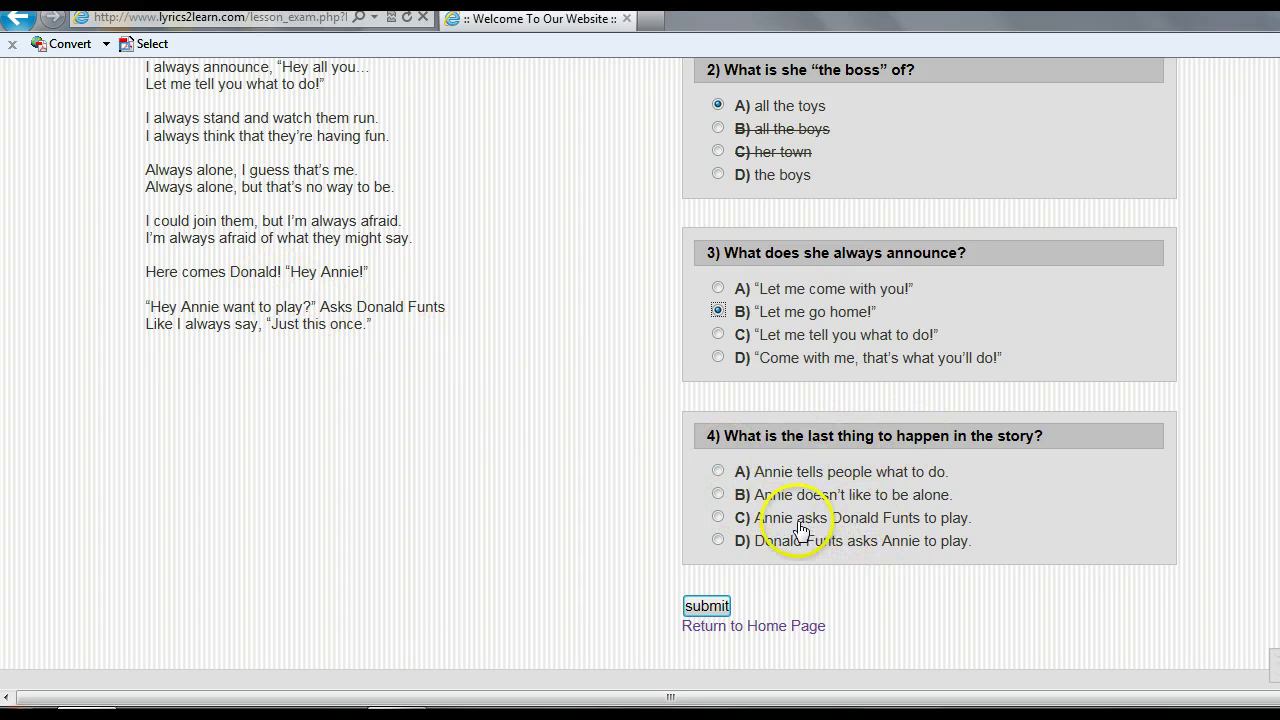
click(719, 540)
click(707, 606)
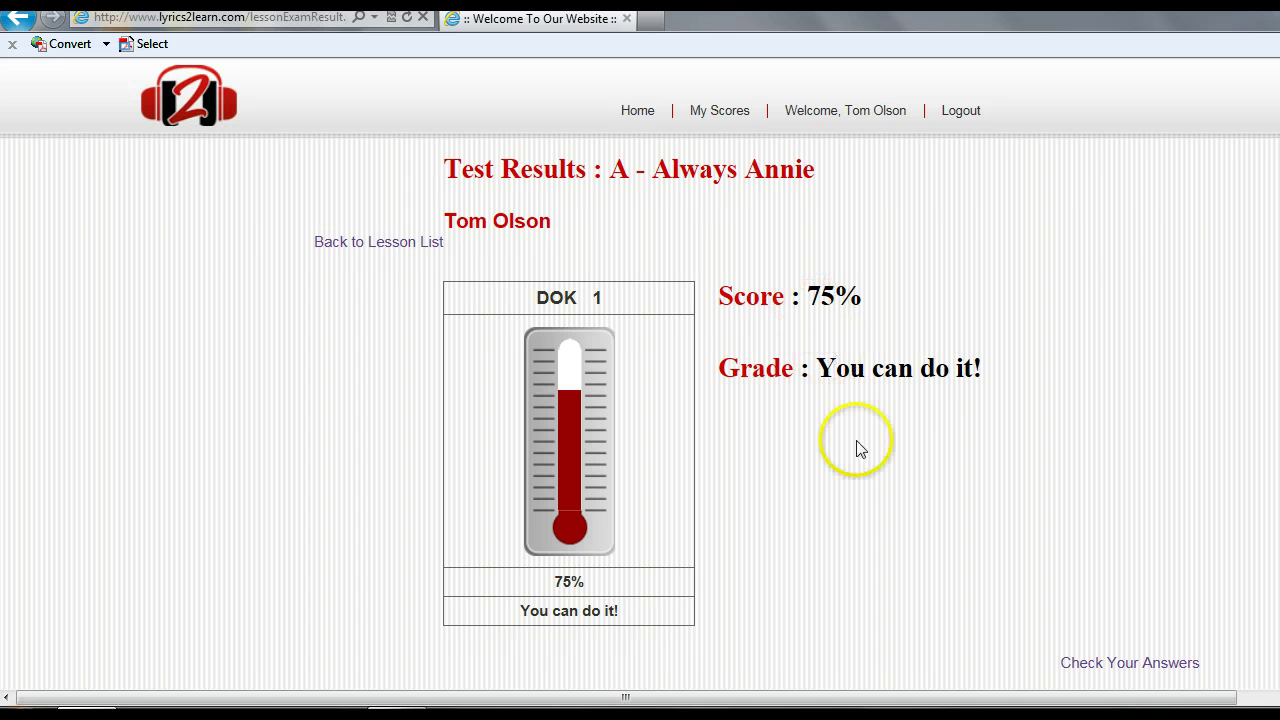
Check the marked answers for all four Always Annie questions and return to the student's lesson list
click(1116, 664)
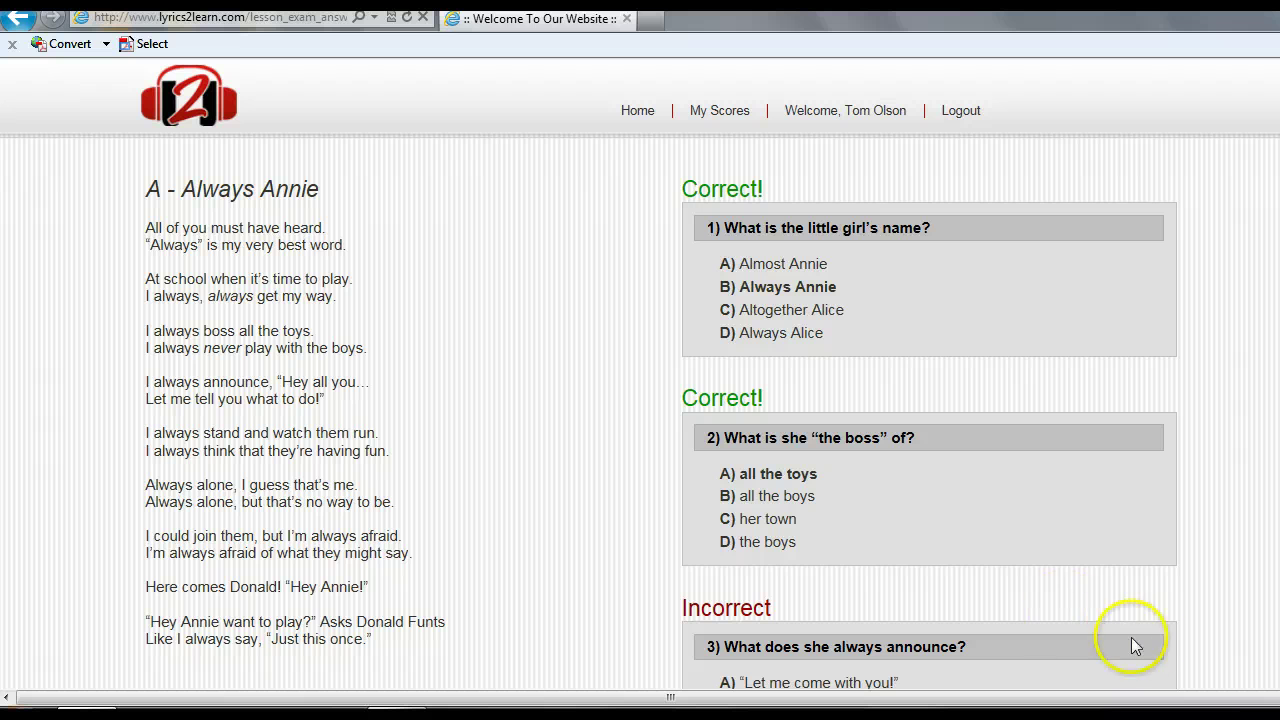
scroll(1165, 545, down, 5)
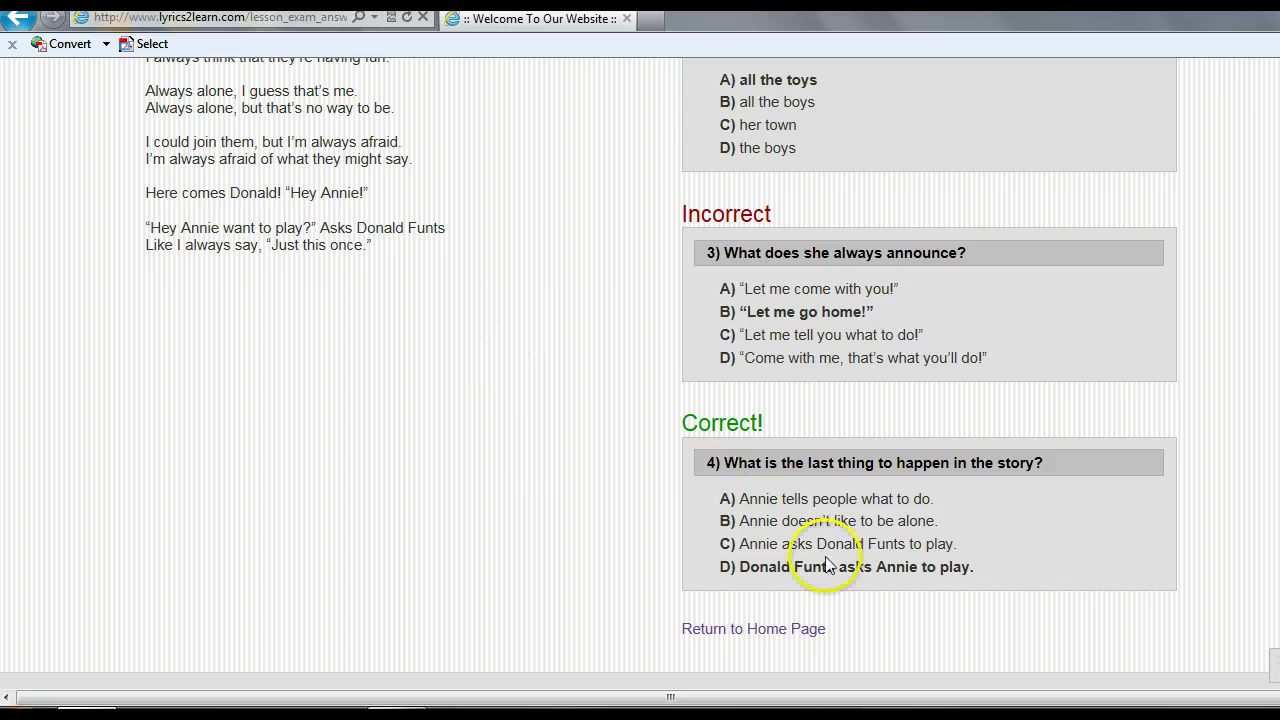
click(792, 632)
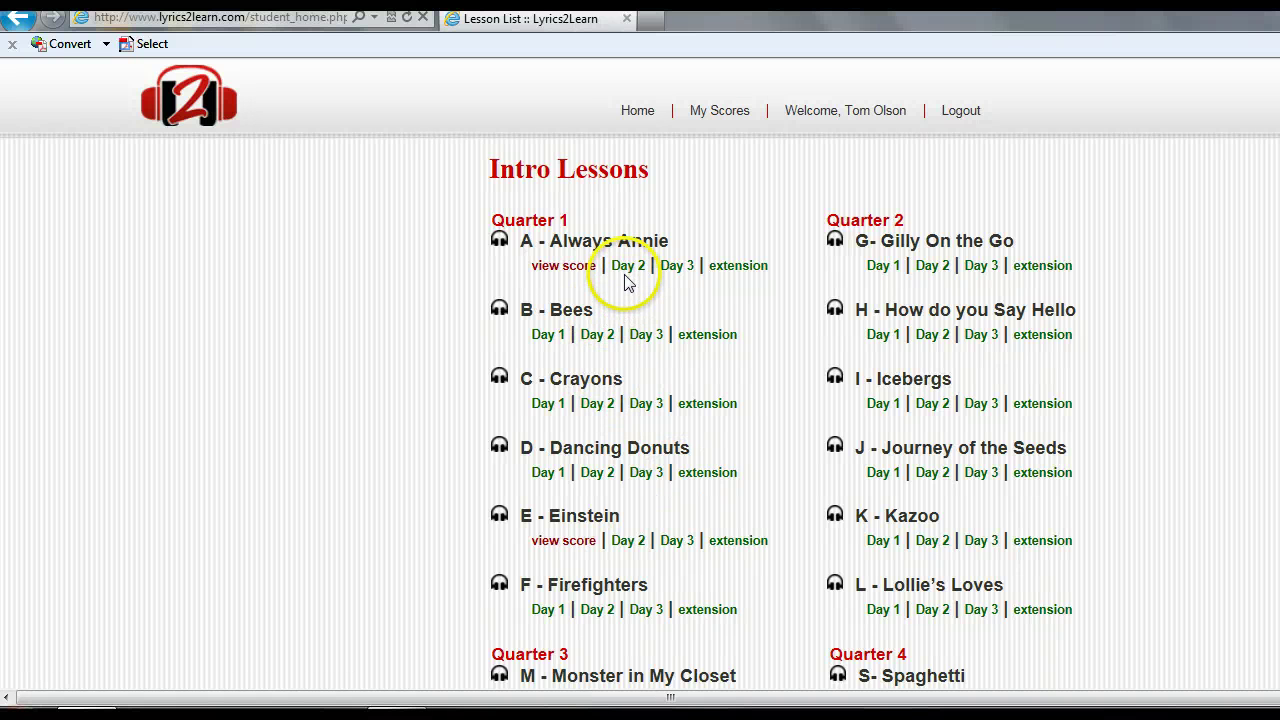
Open the Always Annie extension activity, read its writing questions, and return to the student's home page
click(735, 268)
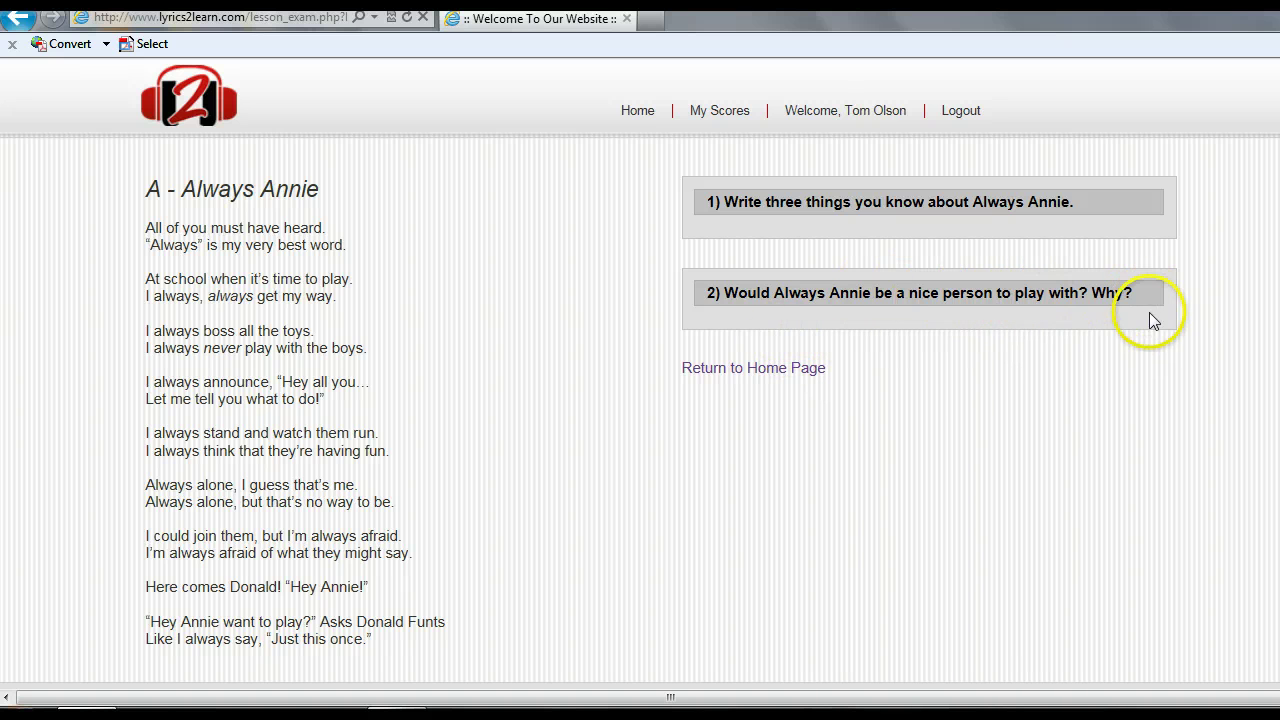
click(740, 370)
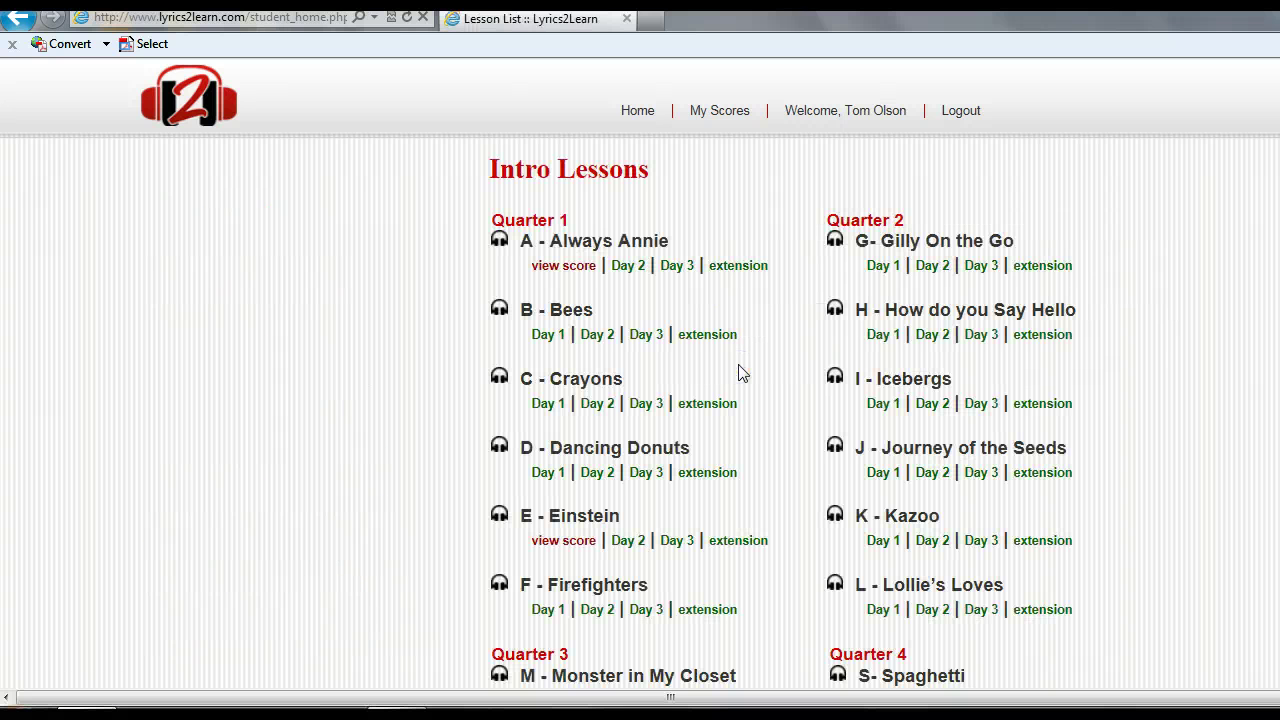
click(642, 112)
Look through the student's lesson list from the Intro and Advanced Lessons down to the Cold Read Materials
click(650, 226)
scroll(650, 226, down, 9)
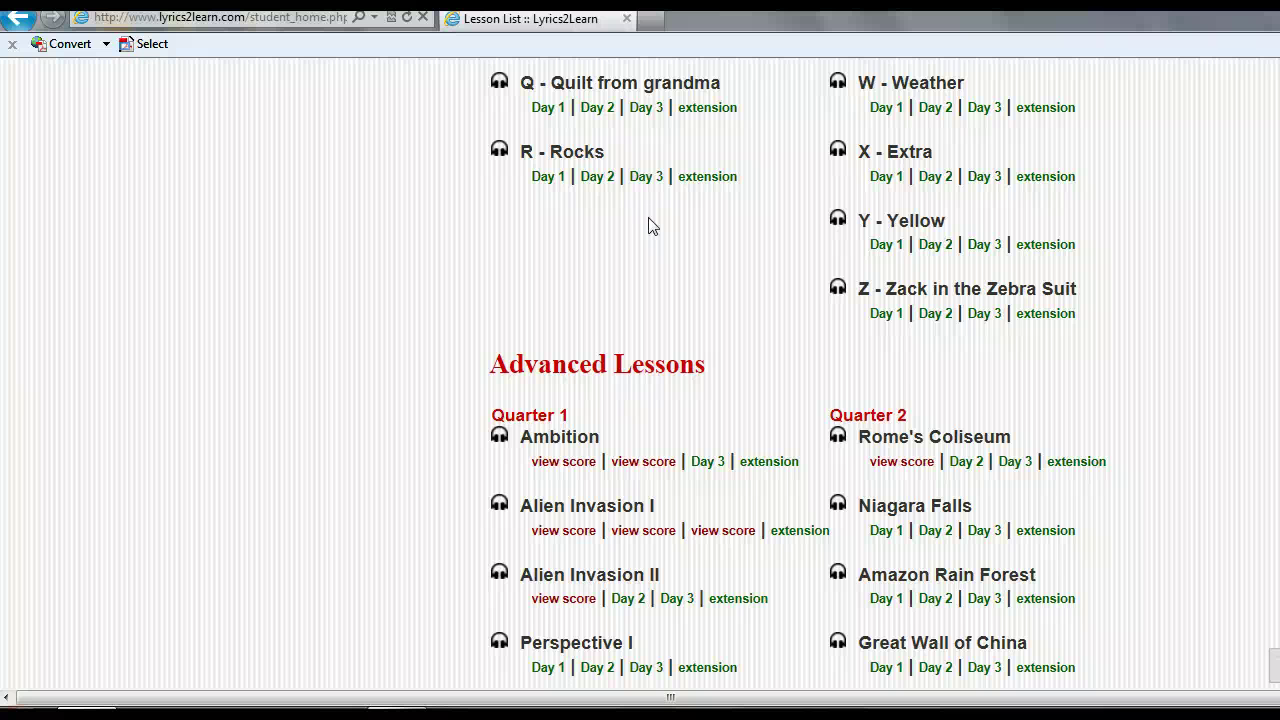
scroll(650, 226, down, 9)
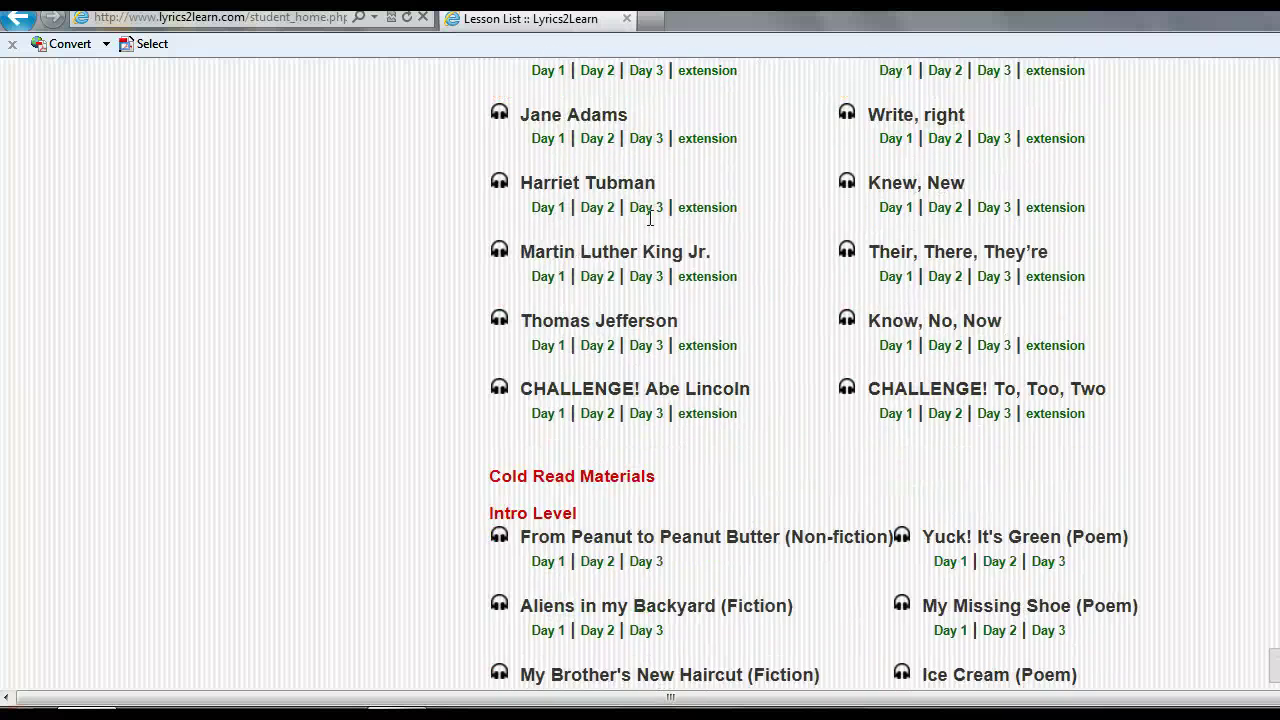
scroll(649, 220, down, 5)
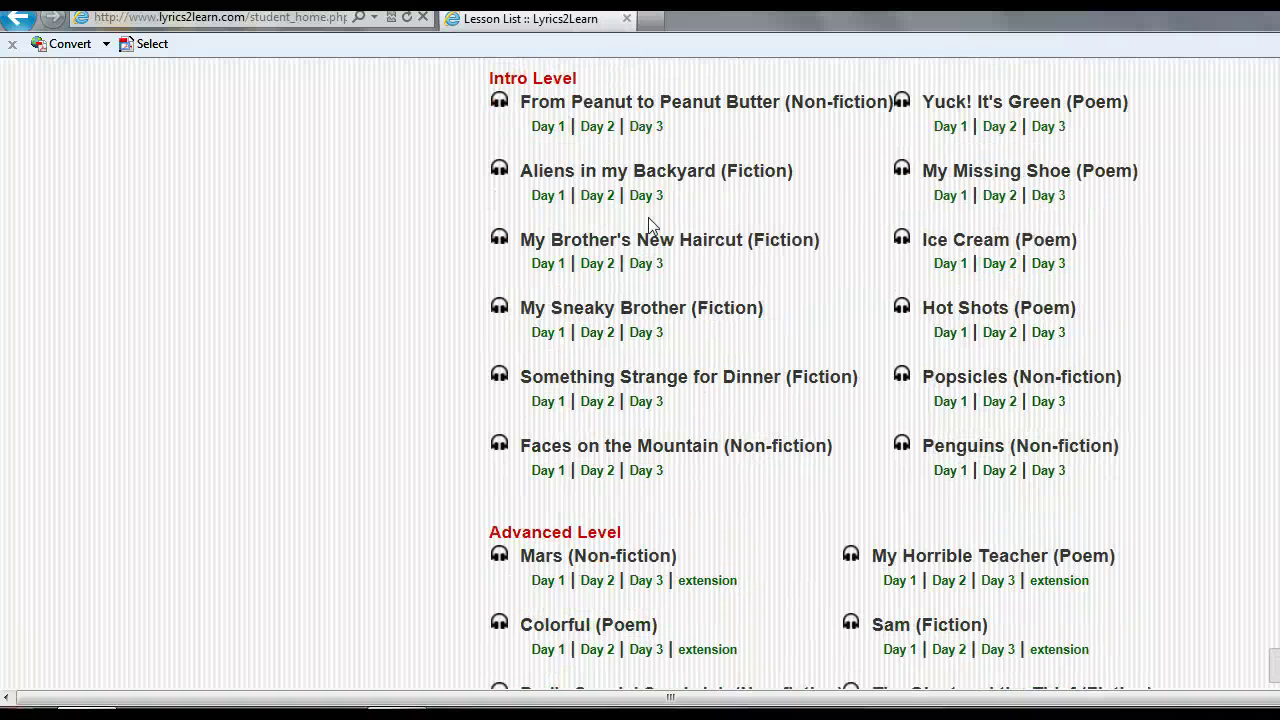